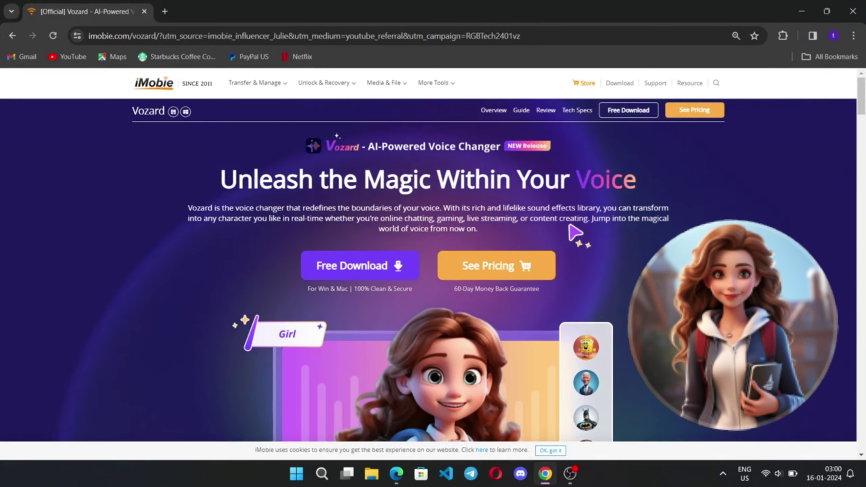
Examine the Vozard product page's sections on sound effects, audio input options, supported platforms, usage scenarios and real-time voice changing
scroll(594, 305, down, 10)
scroll(595, 305, down, 2)
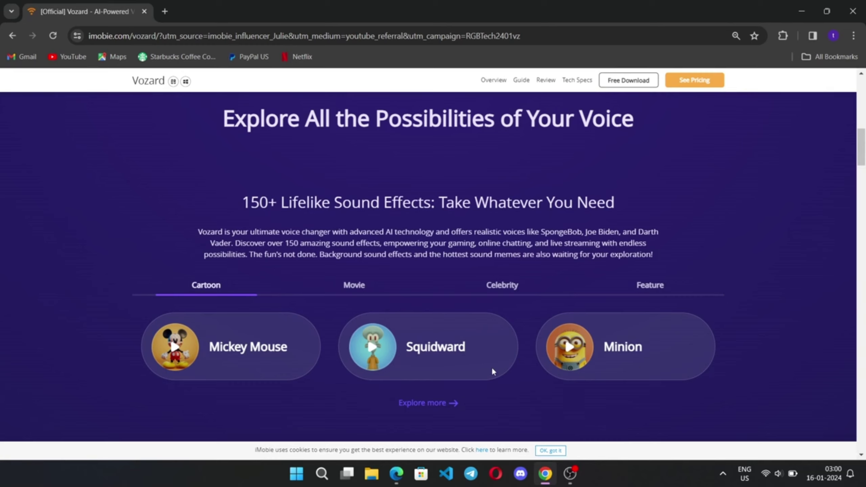
scroll(476, 383, down, 6)
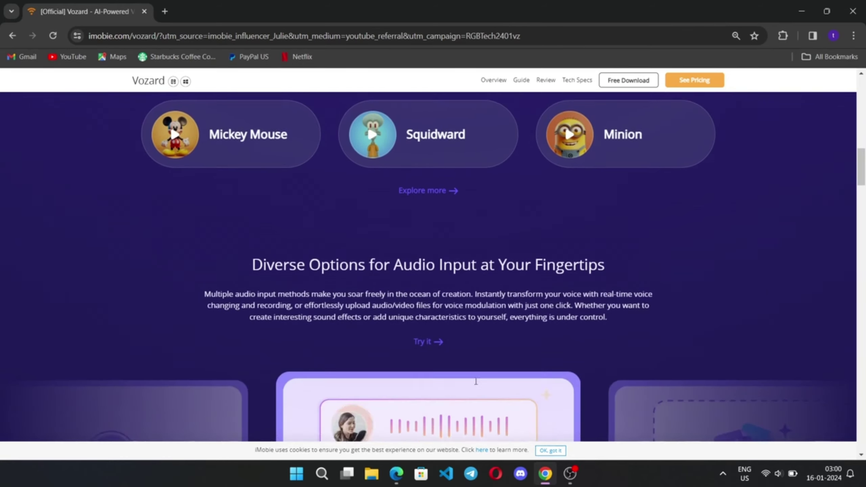
scroll(475, 385, down, 1)
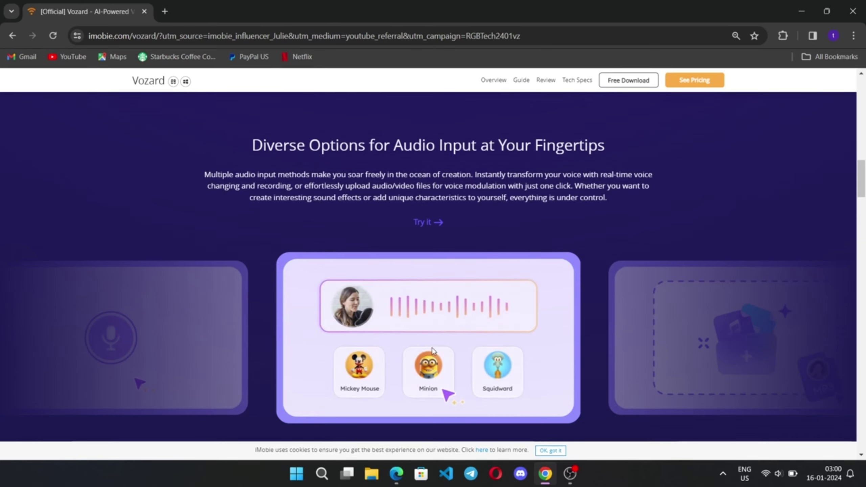
scroll(440, 390, down, 5)
scroll(432, 347, up, 1)
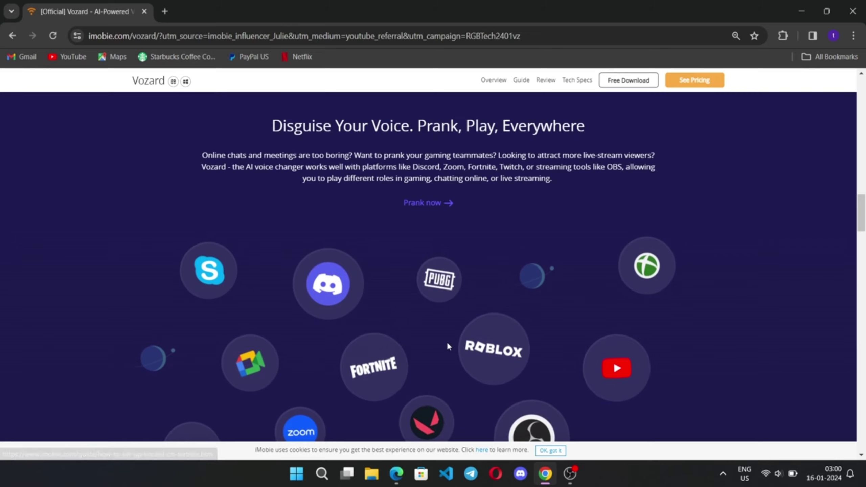
scroll(447, 346, down, 3)
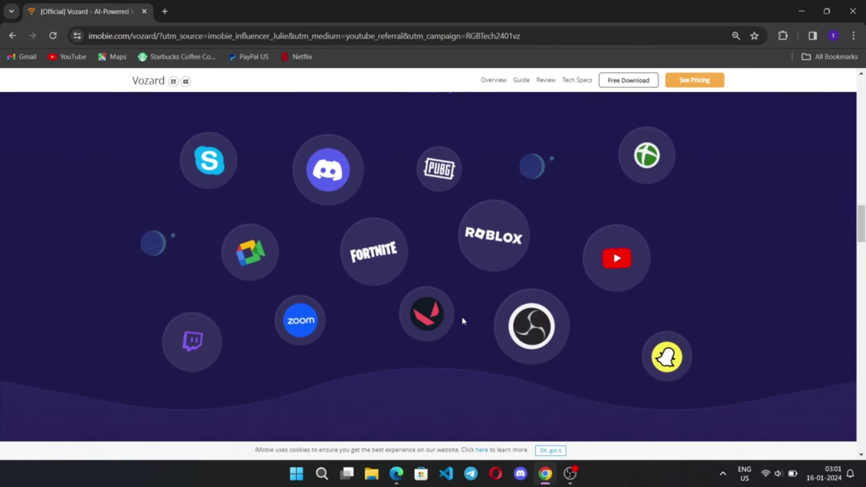
scroll(667, 368, up, 3)
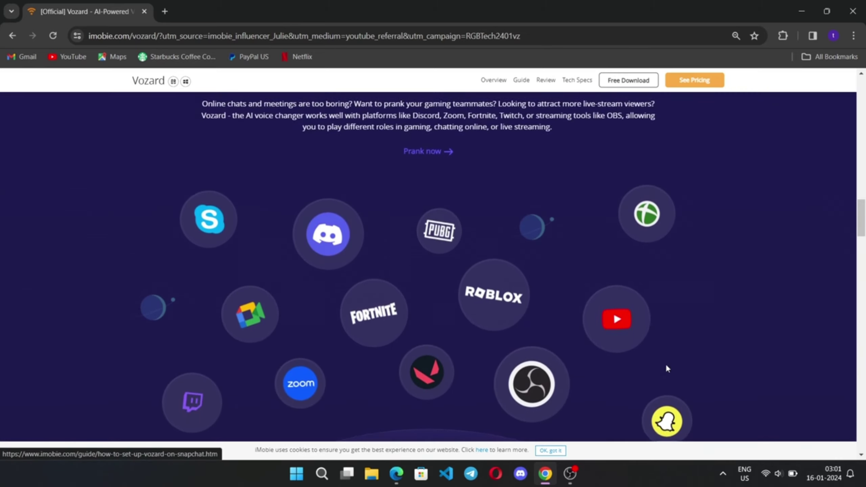
scroll(667, 369, down, 10)
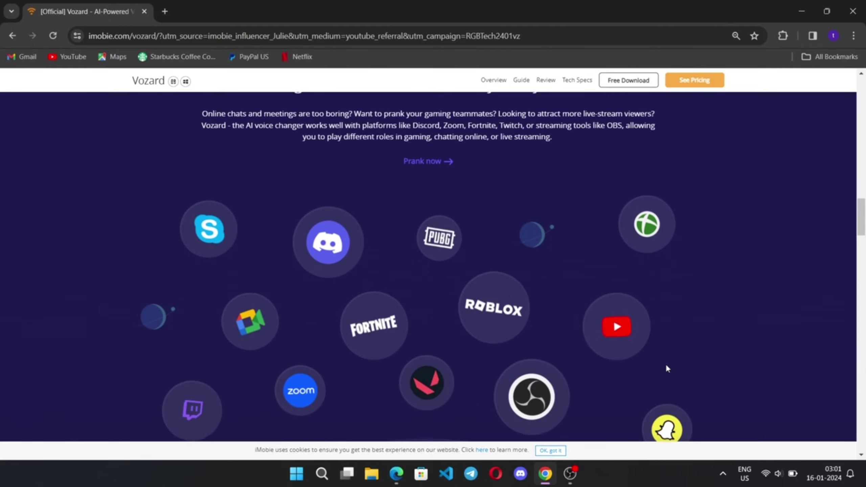
scroll(666, 365, down, 3)
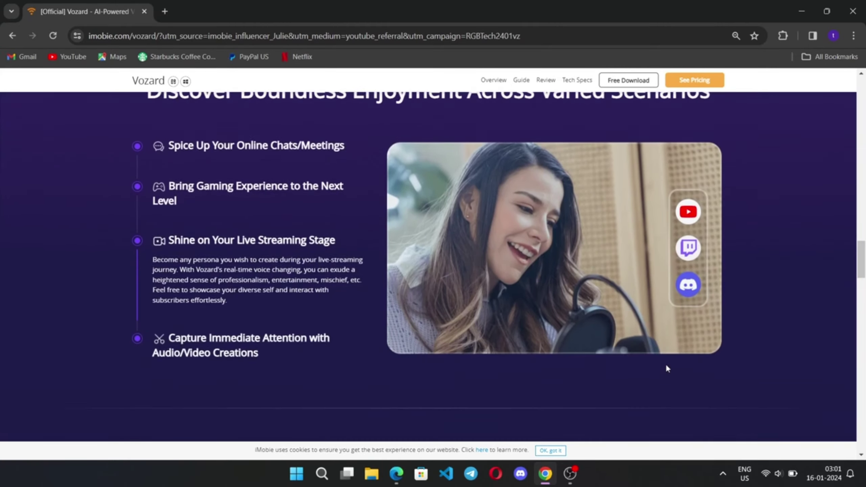
scroll(665, 363, up, 1)
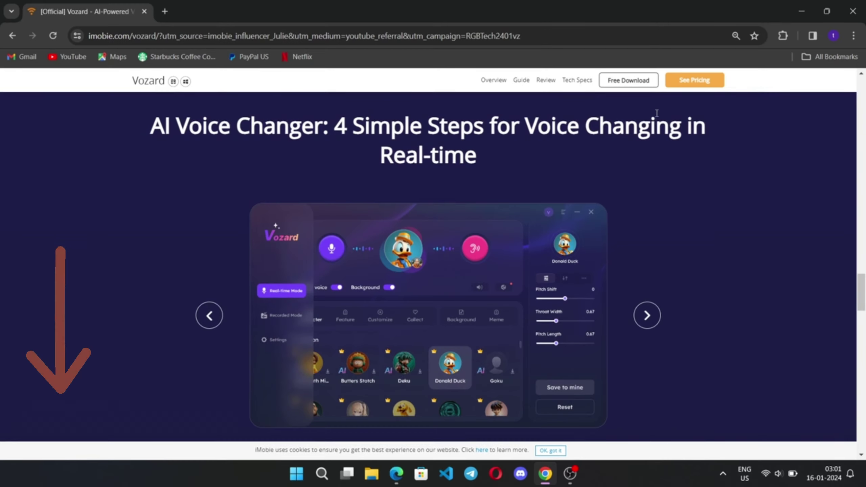
scroll(397, 357, up, 15)
scroll(397, 357, up, 5)
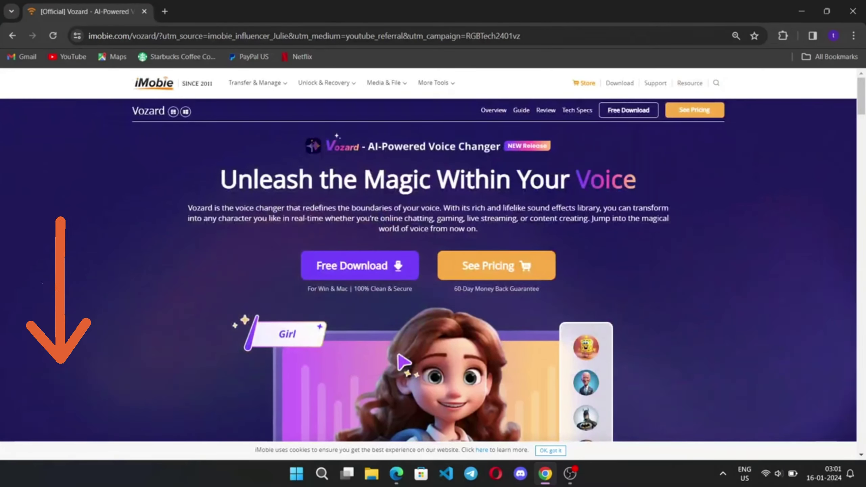
Download the free version of Vozard and install it together with its microphone driver
click(360, 268)
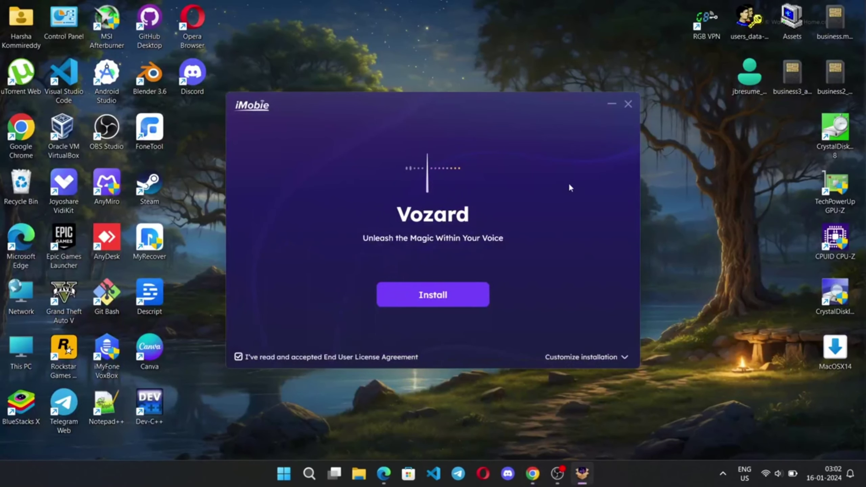
click(419, 299)
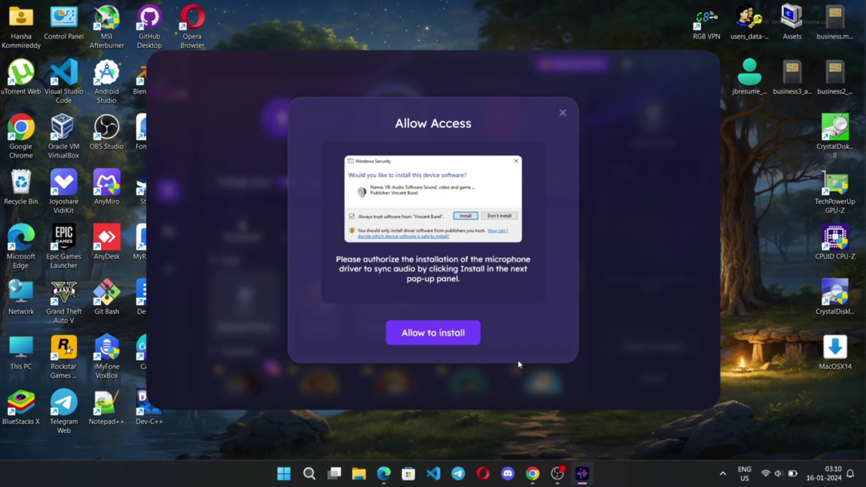
click(435, 328)
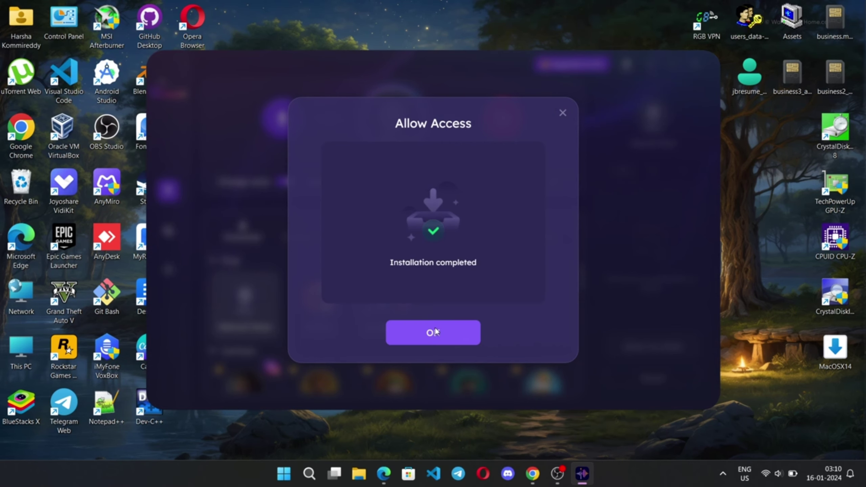
click(434, 331)
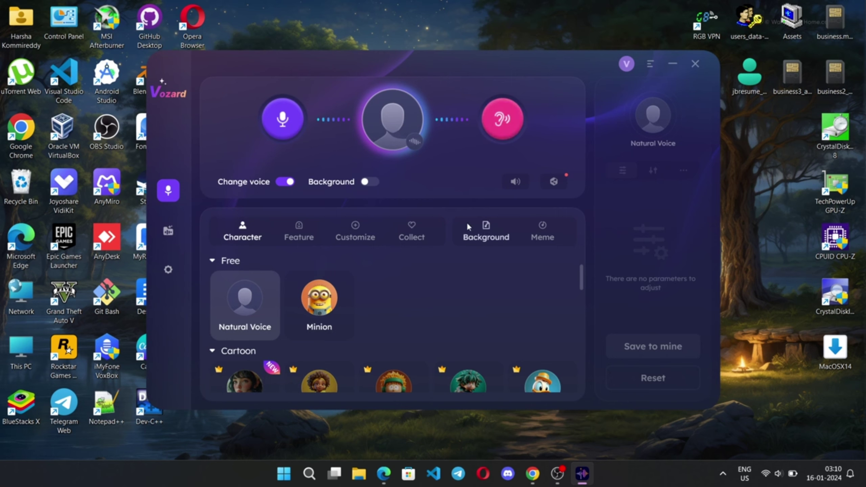
Look through the character voices and view the Recorded Mode screen
scroll(398, 320, down, 5)
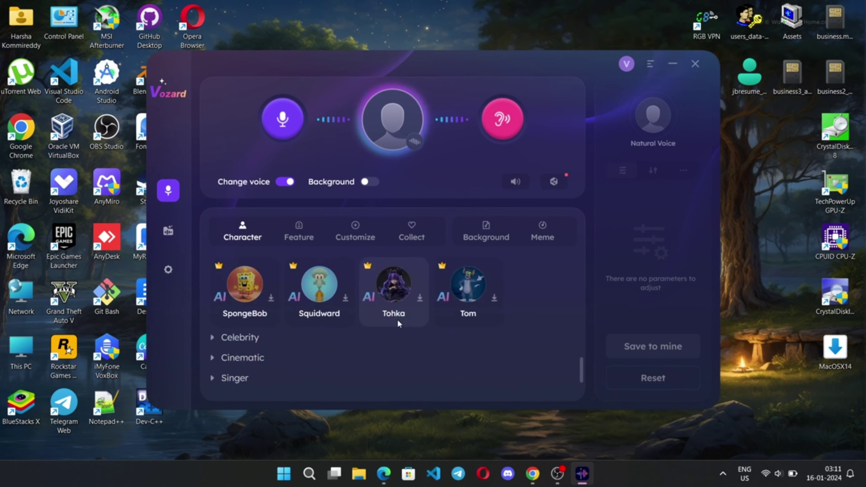
scroll(398, 320, up, 5)
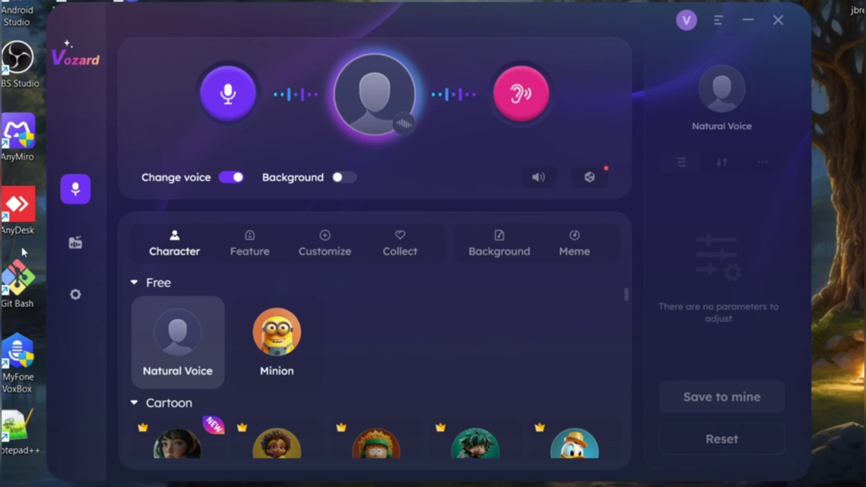
mouse_move(167, 229)
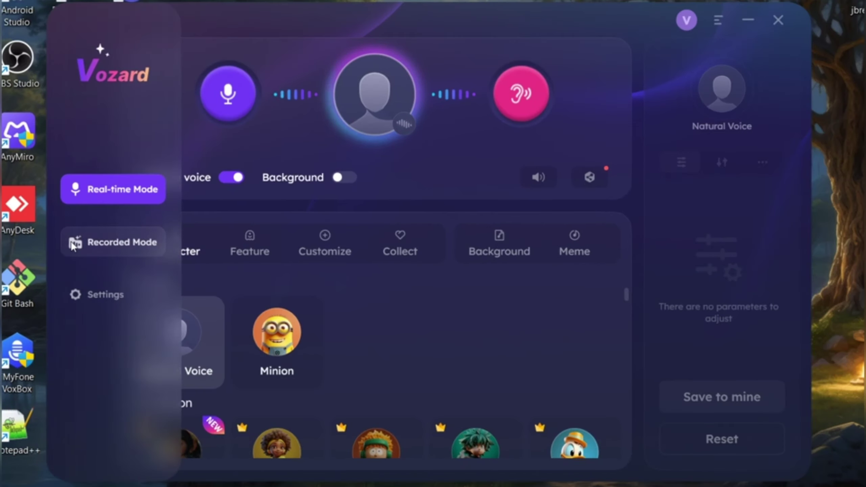
click(130, 243)
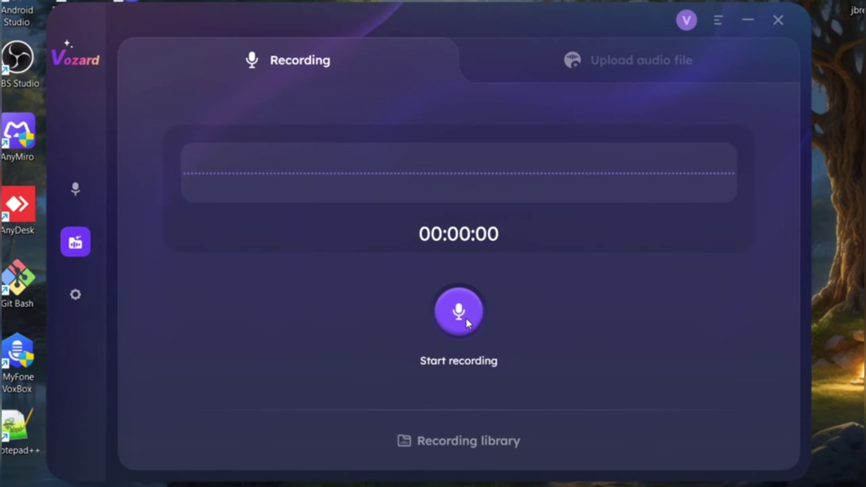
In the audio settings, choose Microphone (2- USB Audio Device) and Headphones (Realtek(R) Audio), with speaker volume at 37% and noise reduction on
click(83, 292)
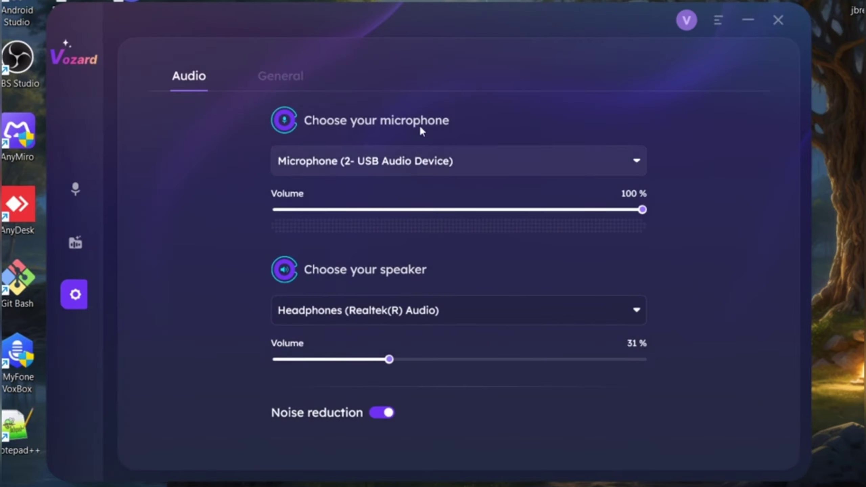
click(402, 161)
click(334, 172)
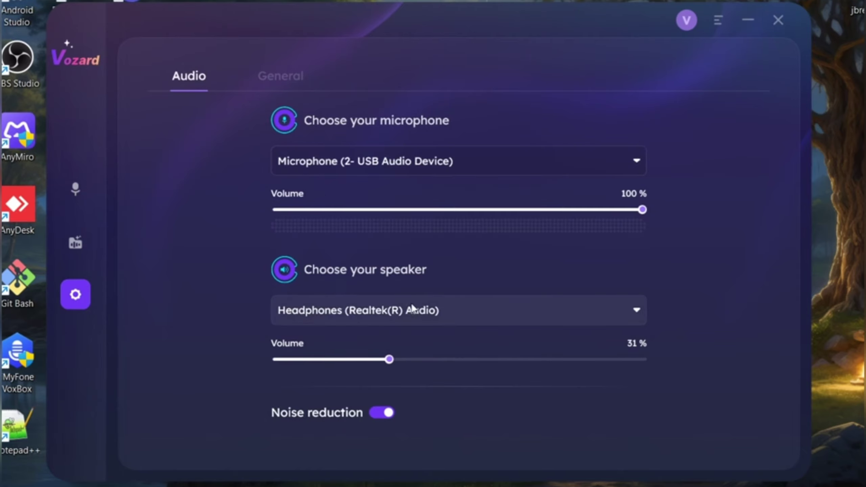
click(413, 311)
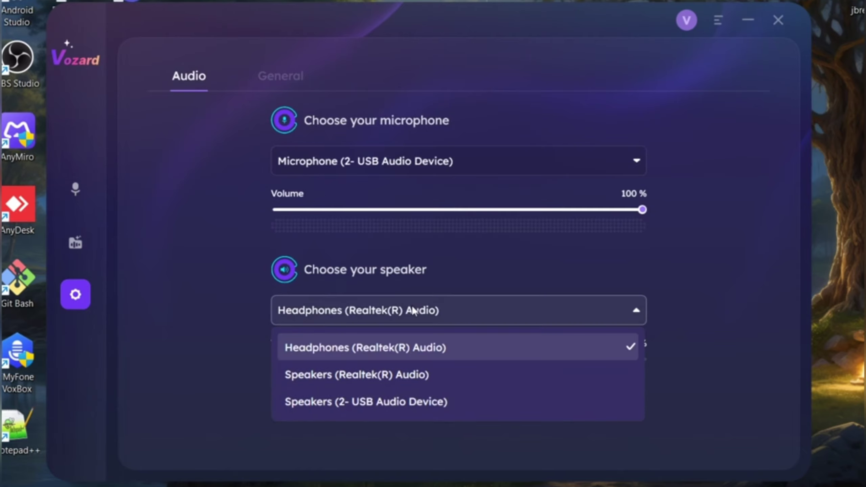
click(373, 351)
click(384, 415)
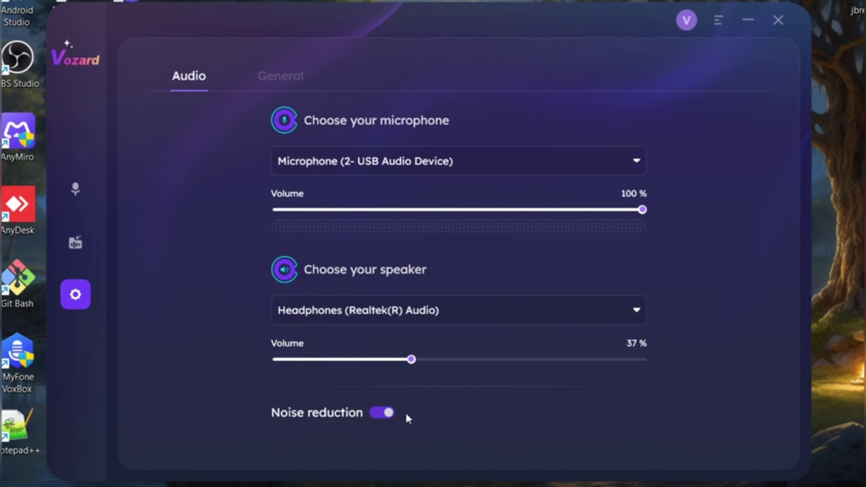
In the general settings, set the output format to MP3 and the voice change hotkey to Ctrl+C
click(282, 78)
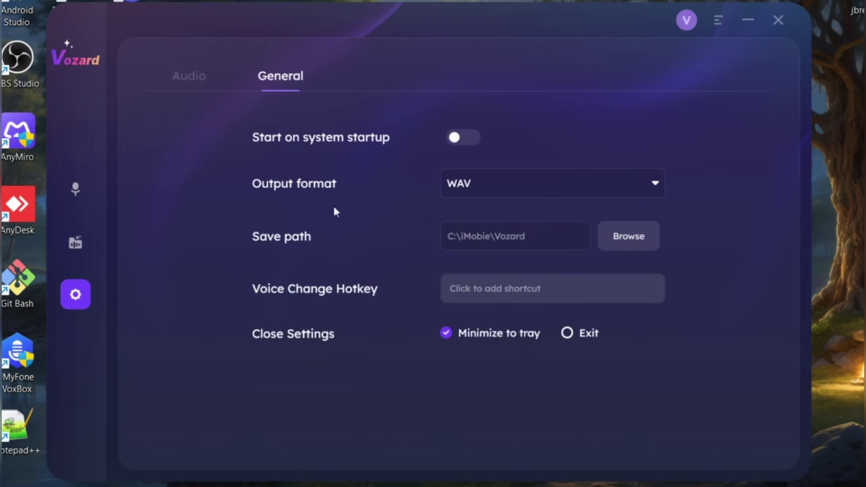
click(527, 188)
click(487, 250)
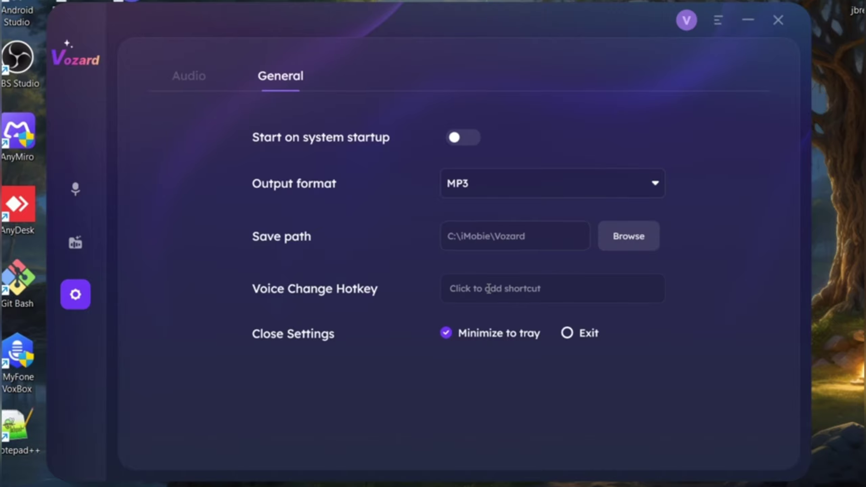
key(ctrl+g)
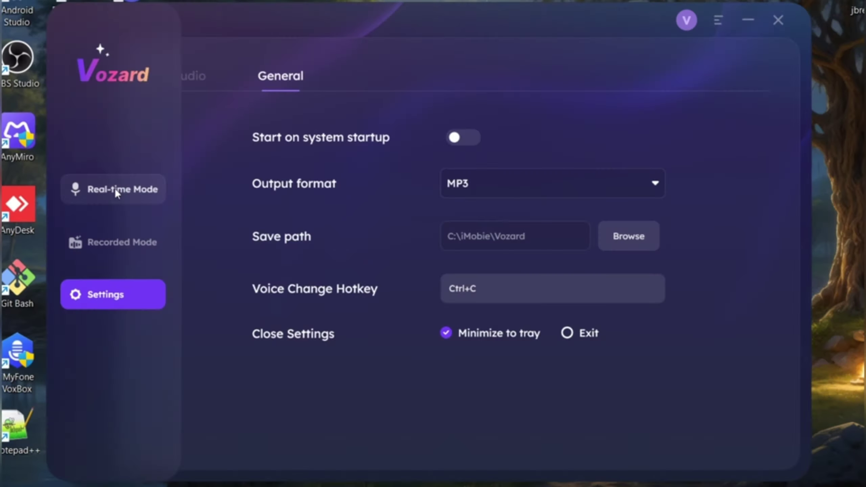
Return to Real-time Mode and select the free Minion character voice
click(115, 188)
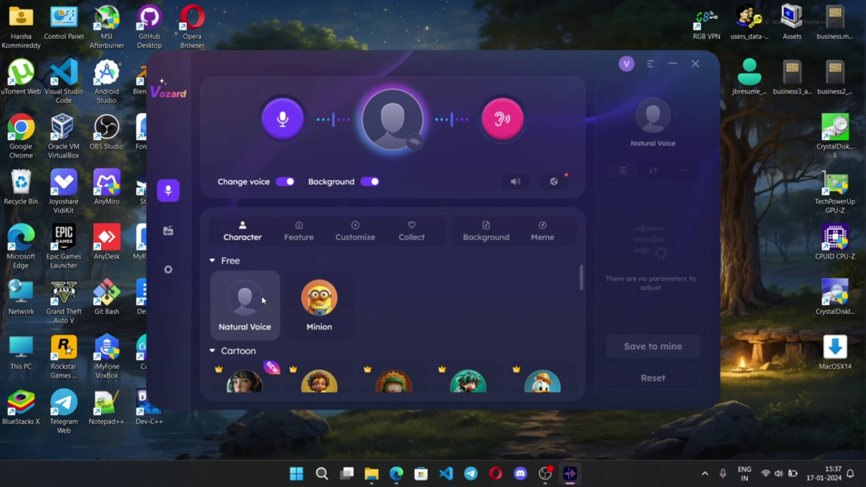
scroll(375, 316, down, 10)
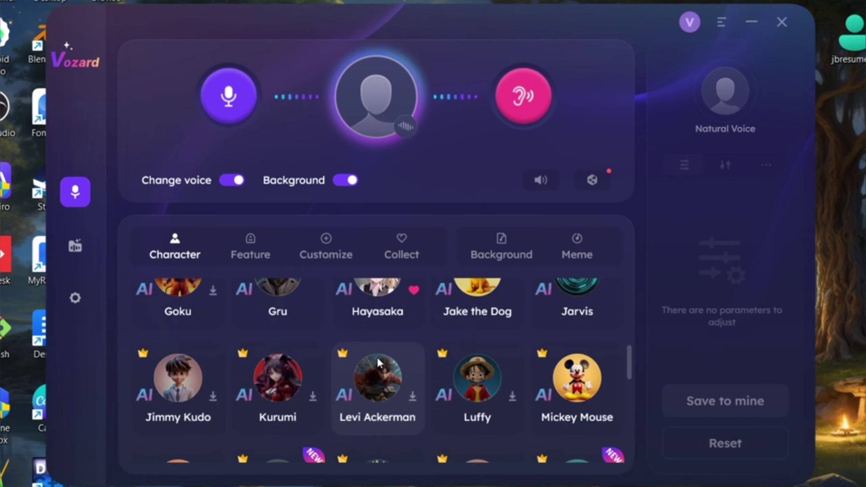
scroll(378, 358, down, 2)
scroll(377, 357, up, 12)
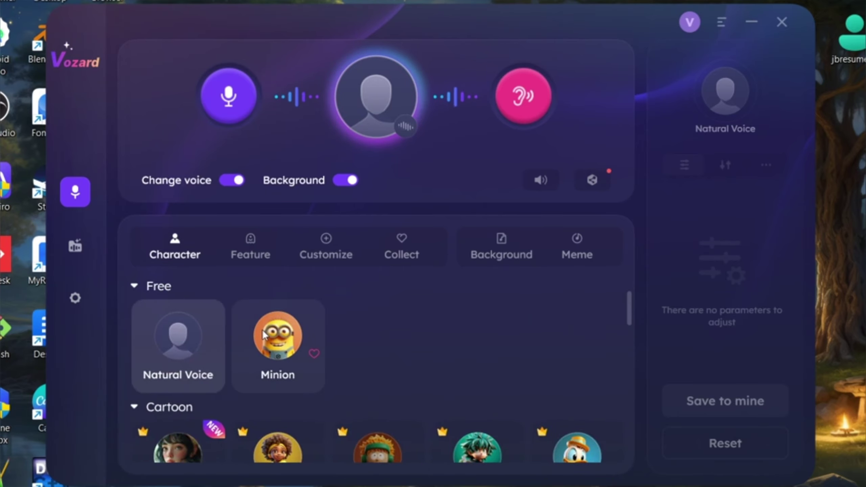
click(265, 348)
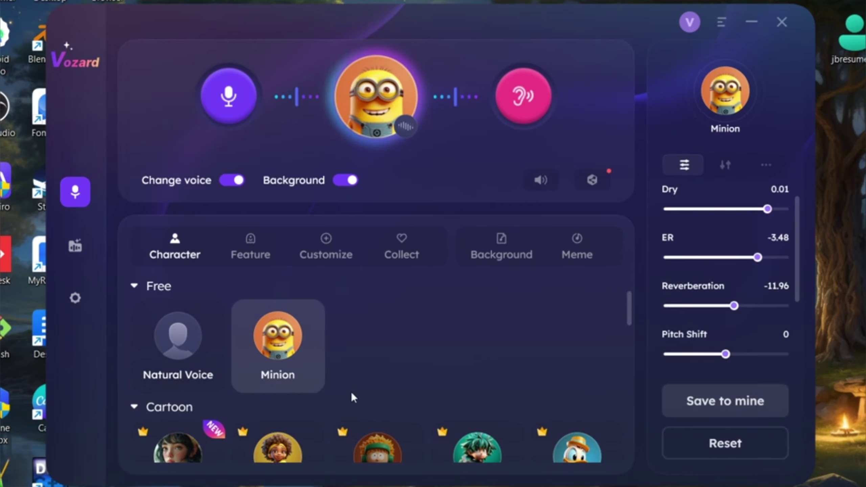
Try the College Girl Alice voice and the Lady voice from the feature voices
click(255, 246)
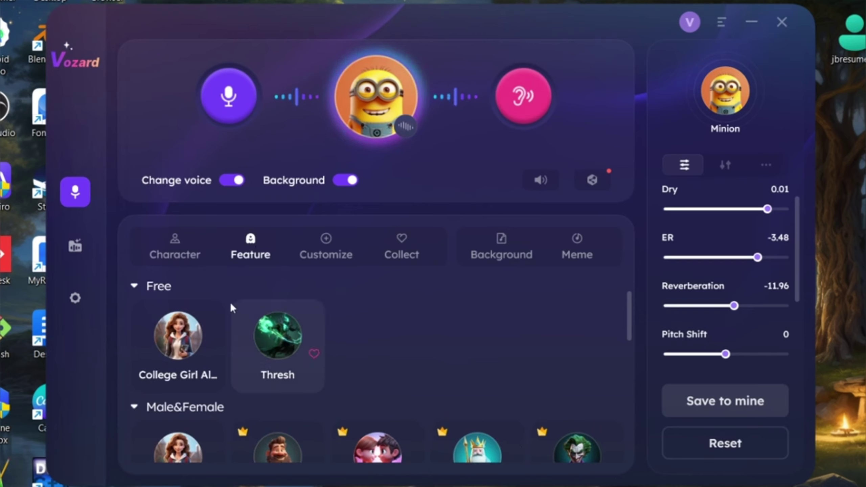
click(175, 365)
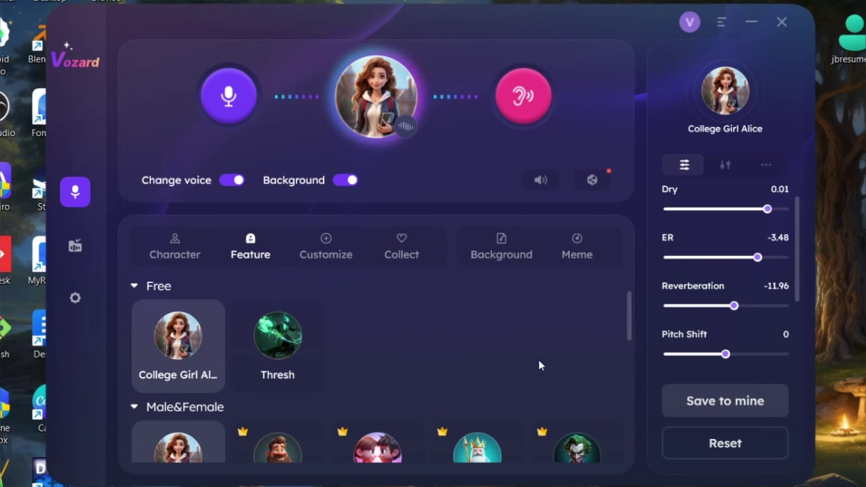
scroll(191, 392, down, 5)
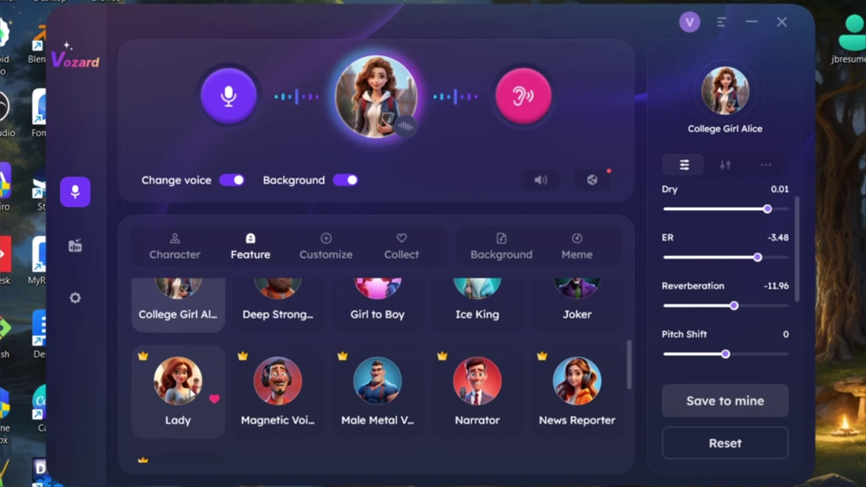
click(192, 395)
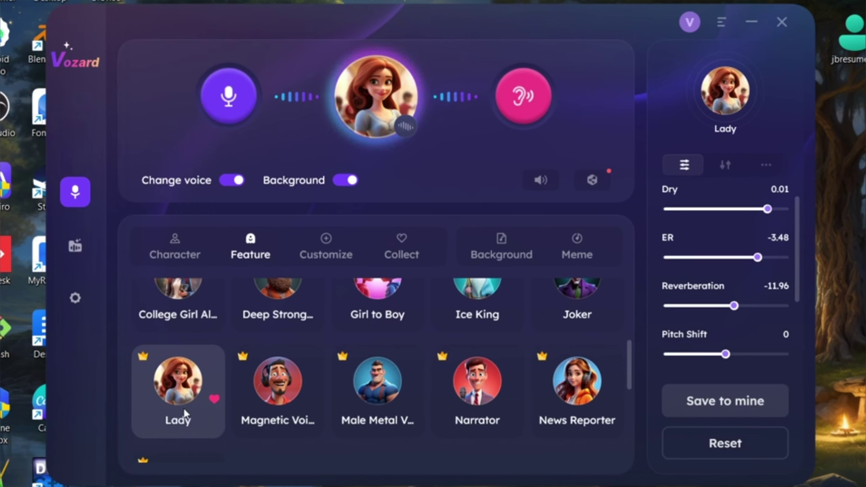
Select the Hacker voice from the Horror group of the feature voices
scroll(245, 461, down, 3)
click(165, 386)
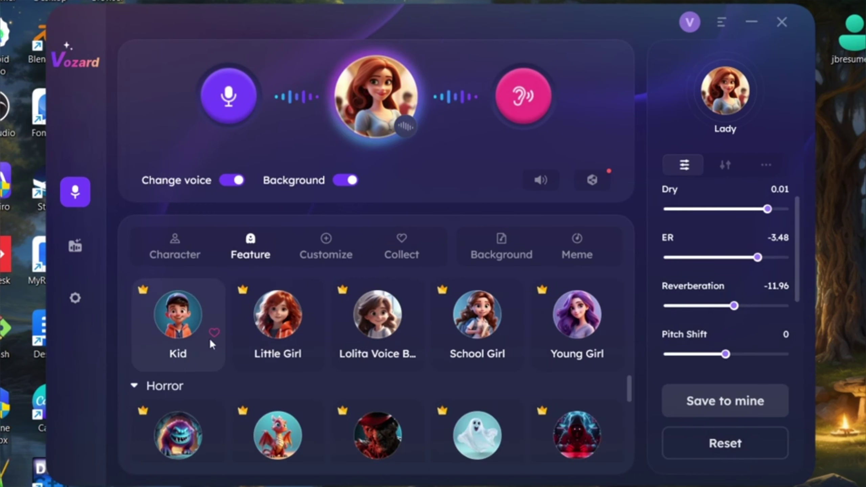
scroll(210, 339, down, 3)
click(587, 326)
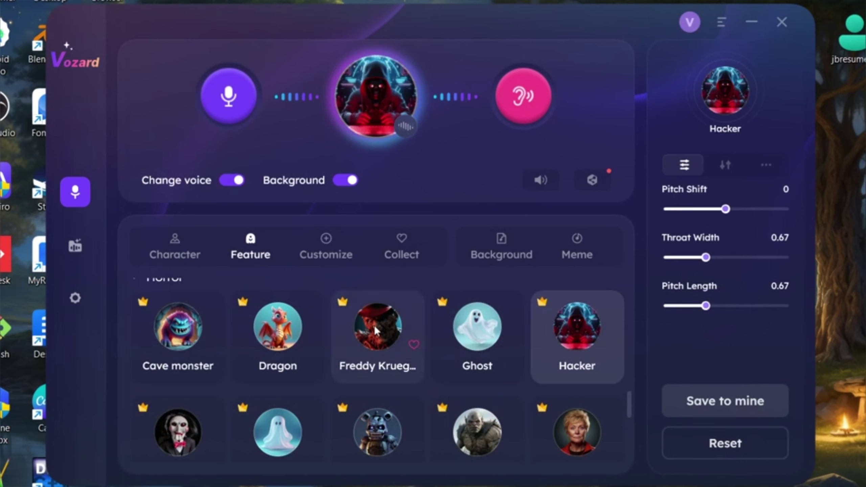
Try the Freddy Krueger voice from the Horror group and the Mia Winters voice from the Game group
click(373, 342)
scroll(373, 342, down, 5)
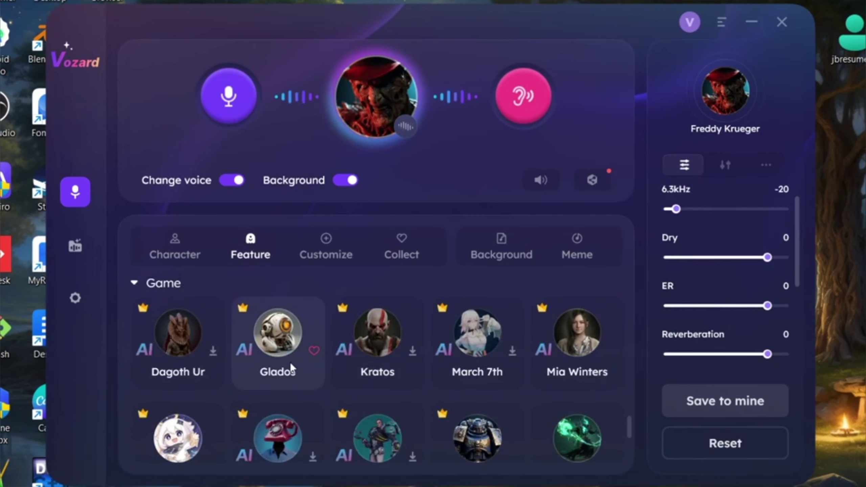
click(586, 338)
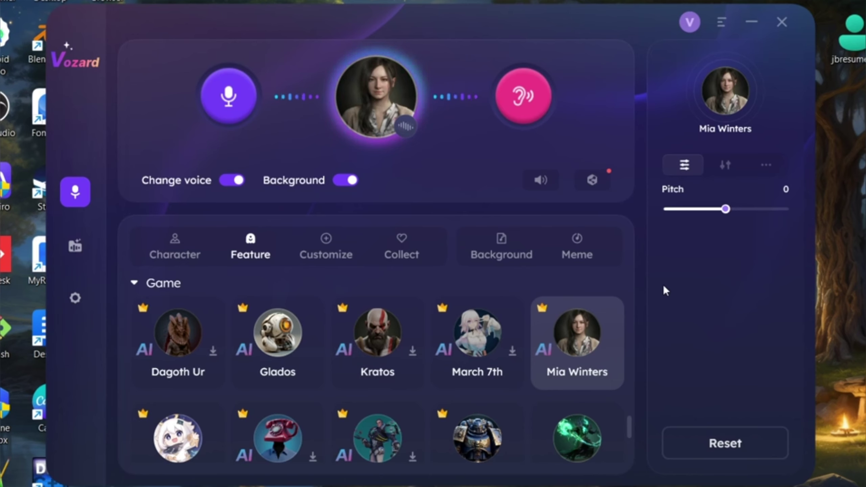
Try the Magic Chords and The Terminator voices from the Robot group of the feature voices
scroll(282, 368, down, 5)
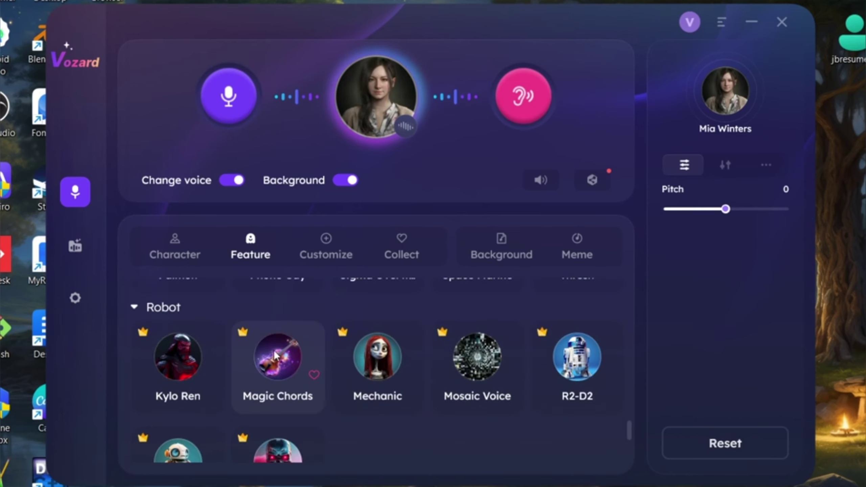
click(282, 367)
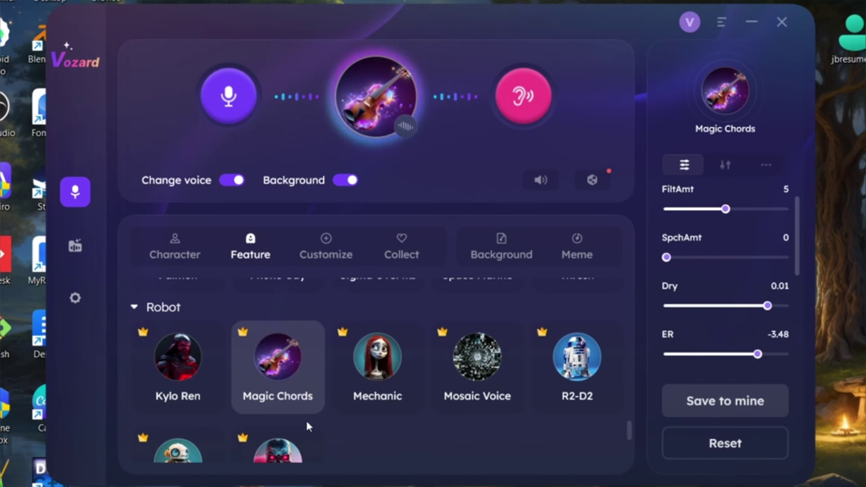
click(280, 445)
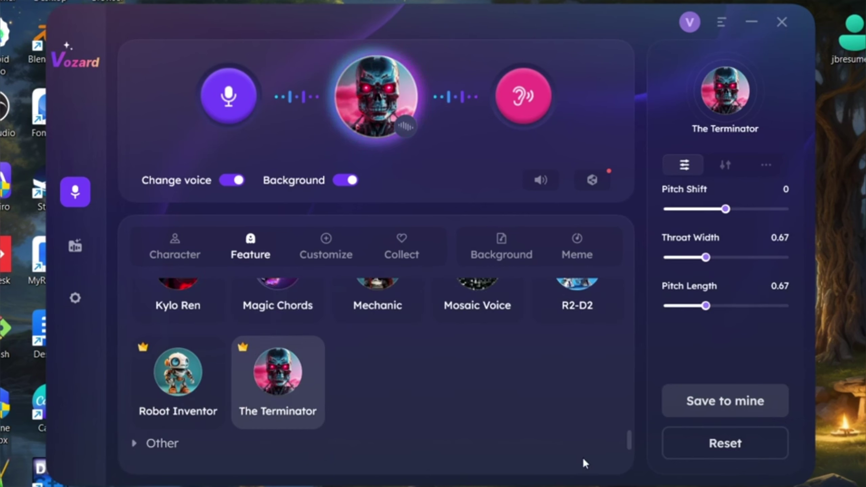
Try the Astronaut 2 voice from the Other group, and select the R2-D2 voice from the Robot group
click(163, 442)
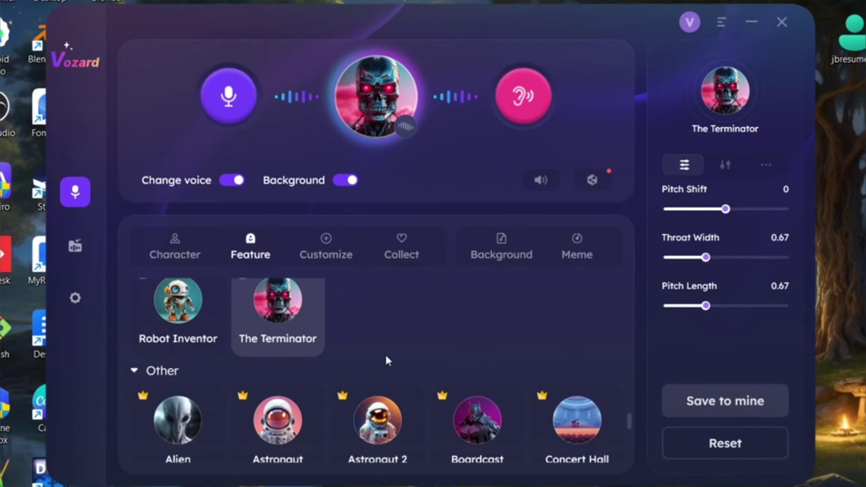
click(364, 374)
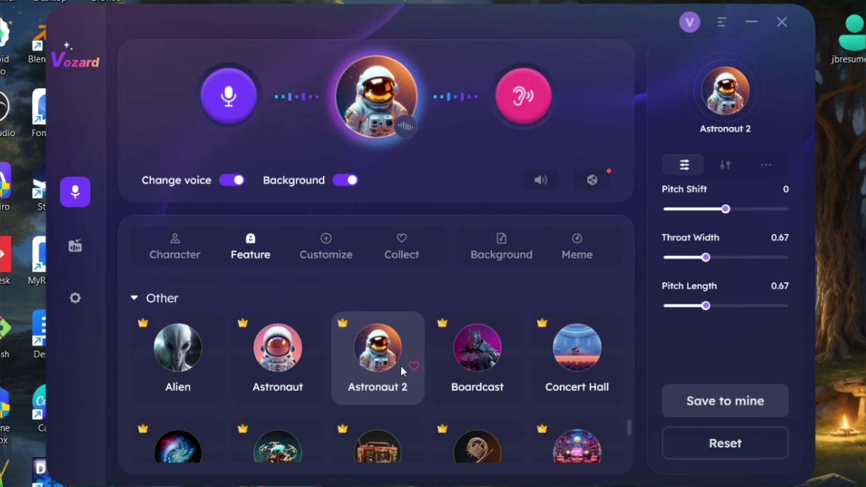
scroll(403, 365, up, 5)
click(547, 328)
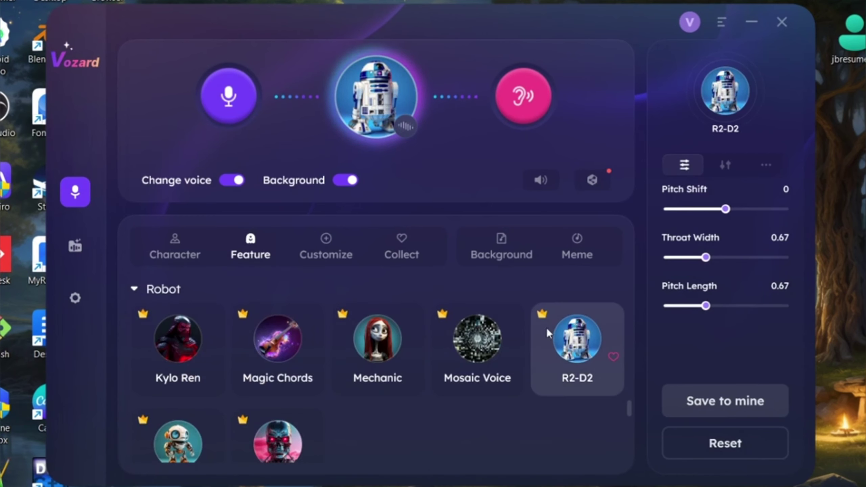
Look through the customized voices and the collected favourite voices
scroll(444, 307, up, 3)
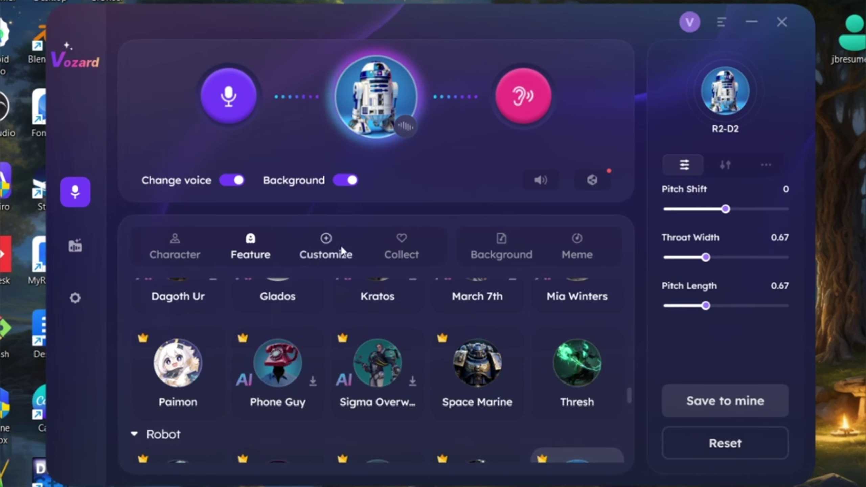
click(329, 254)
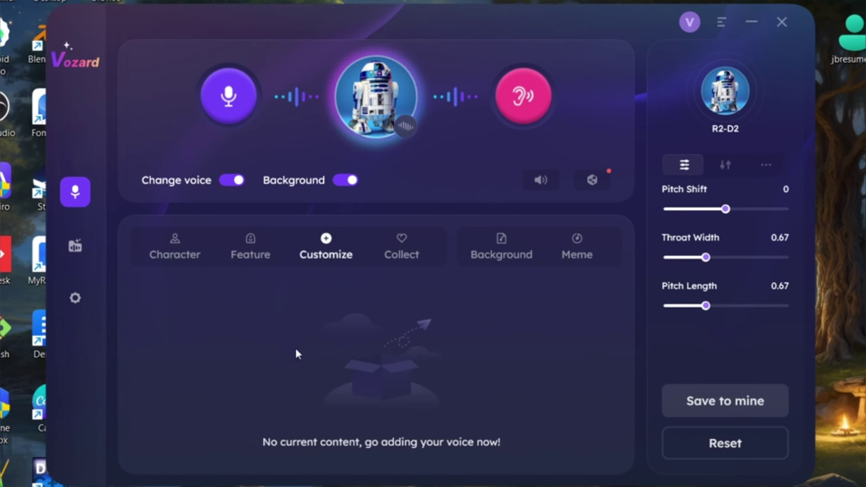
click(402, 255)
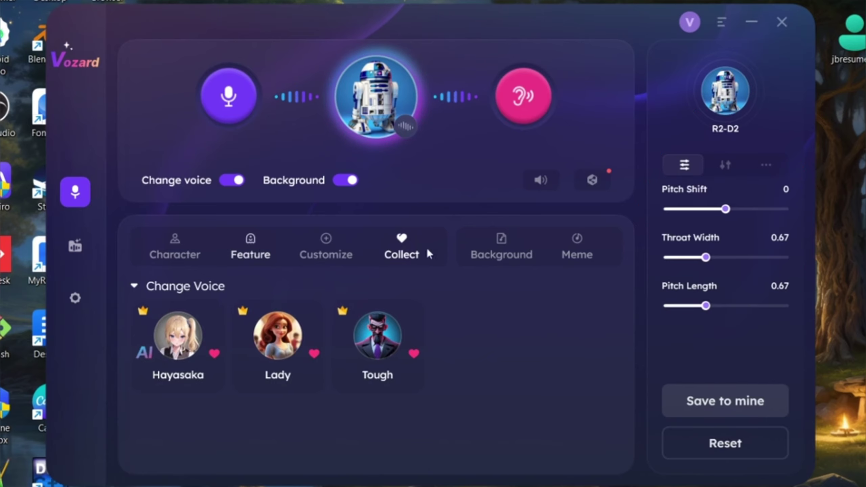
Try the Jingle bells, Beach, Chicken, Construction and Cop background sounds
click(494, 254)
scroll(249, 351, up, 3)
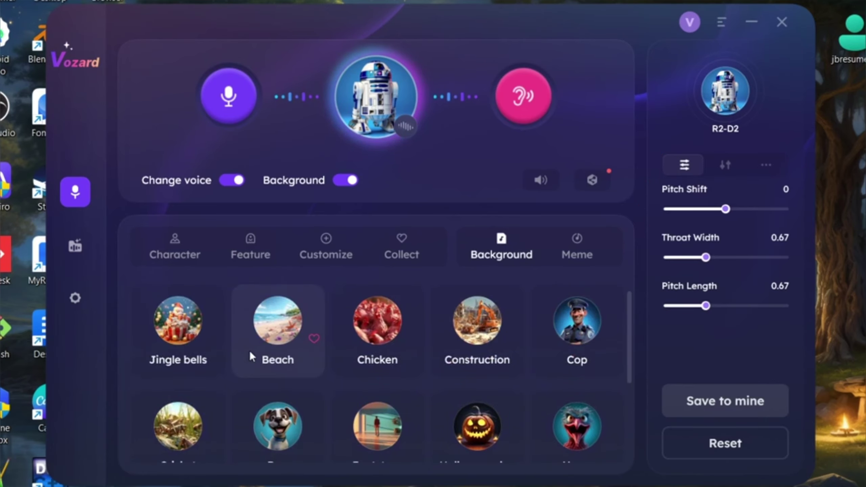
scroll(251, 353, down, 2)
scroll(252, 348, up, 2)
click(182, 331)
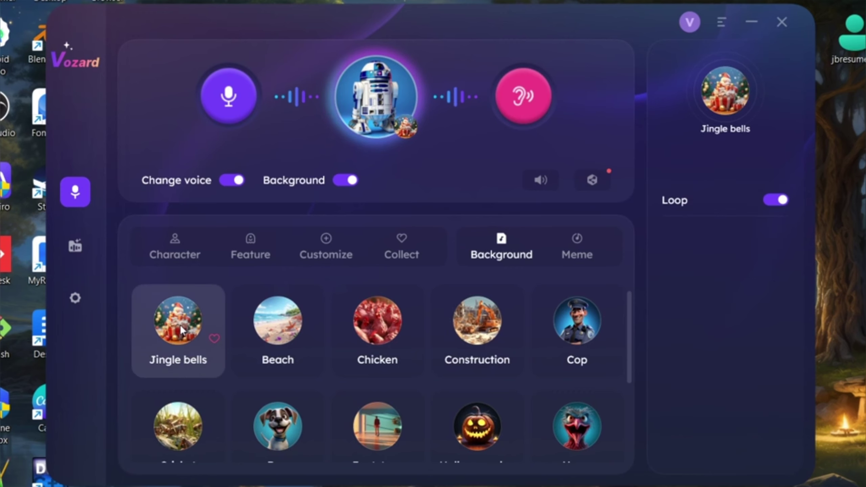
click(276, 326)
click(377, 327)
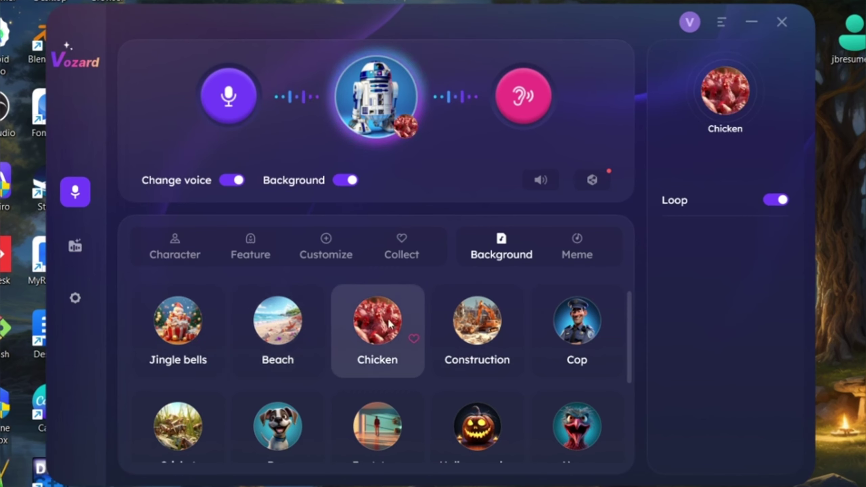
click(522, 338)
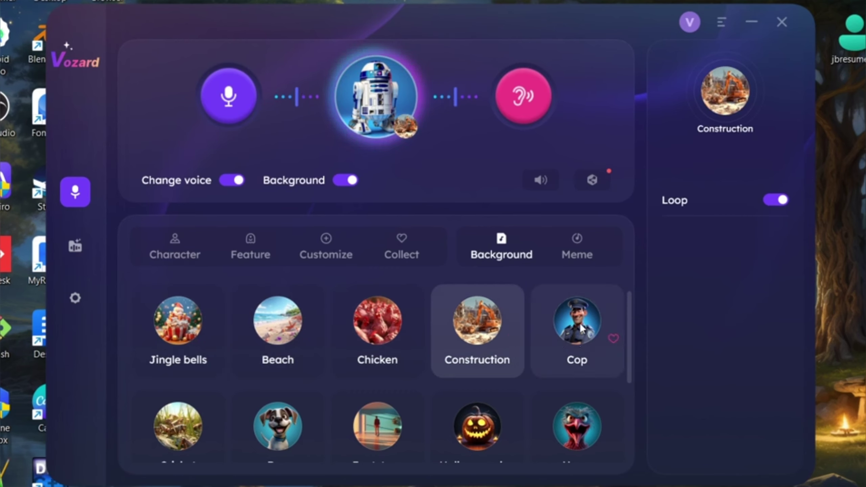
click(578, 338)
Try the Halloween doorbell and Rain background sounds, and switch to the Construction sound
scroll(579, 362, down, 2)
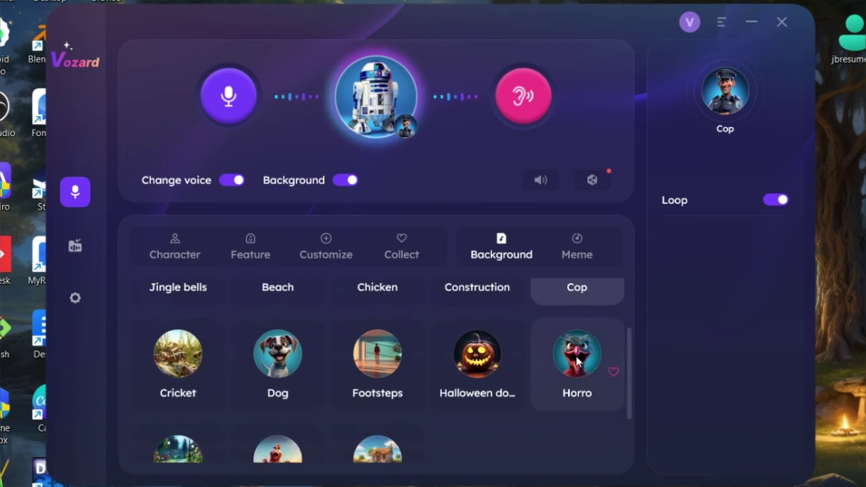
scroll(579, 362, up, 2)
click(478, 404)
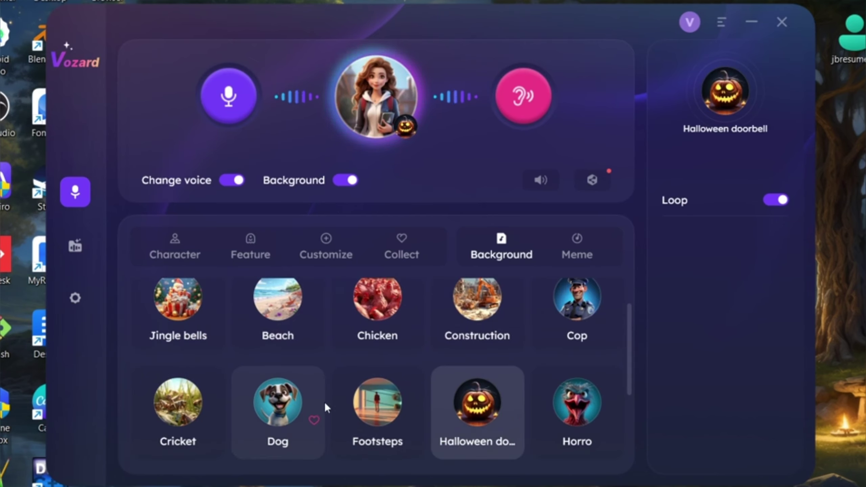
scroll(274, 388, down, 2)
click(284, 329)
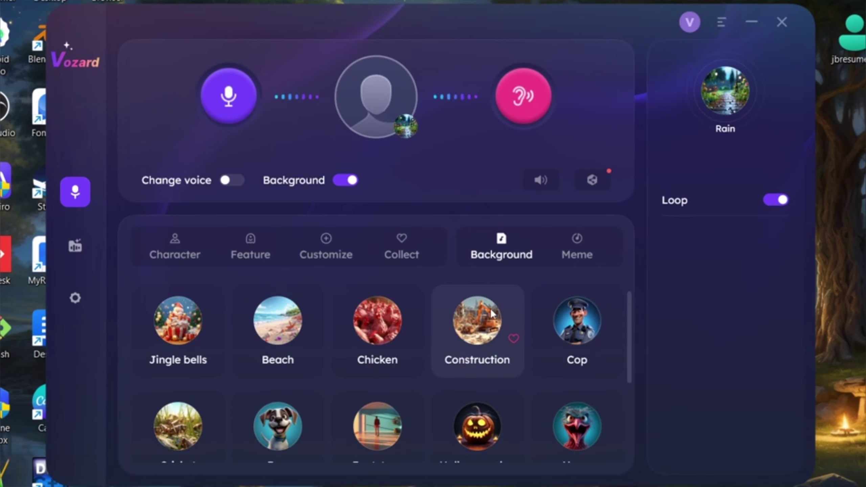
click(477, 322)
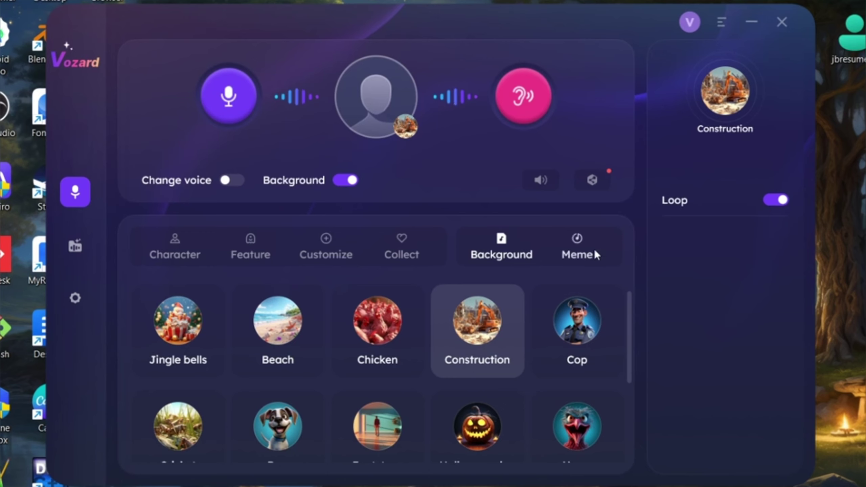
Try the Evil Laugh, Air Horn, Aww, Drama and Ha-Ha meme sounds
click(576, 255)
click(470, 316)
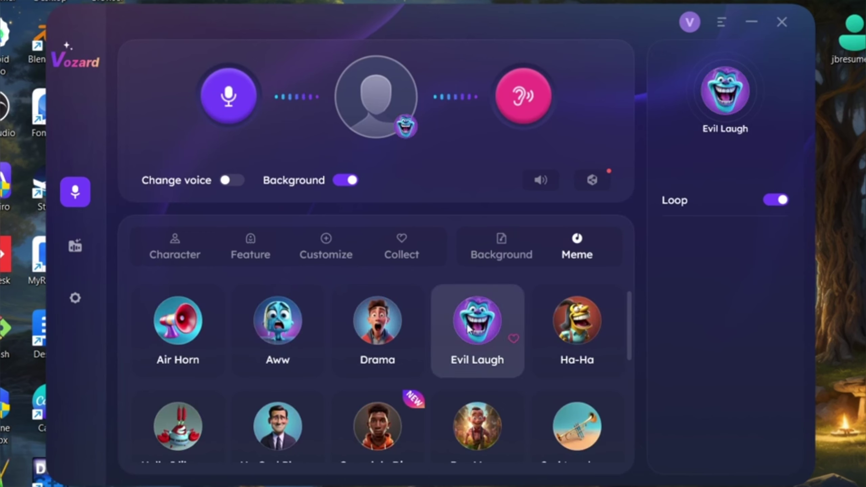
click(176, 330)
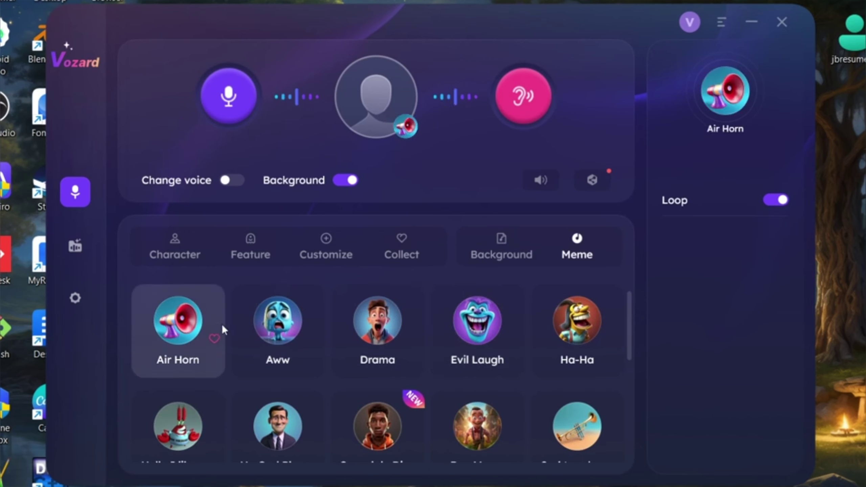
click(278, 330)
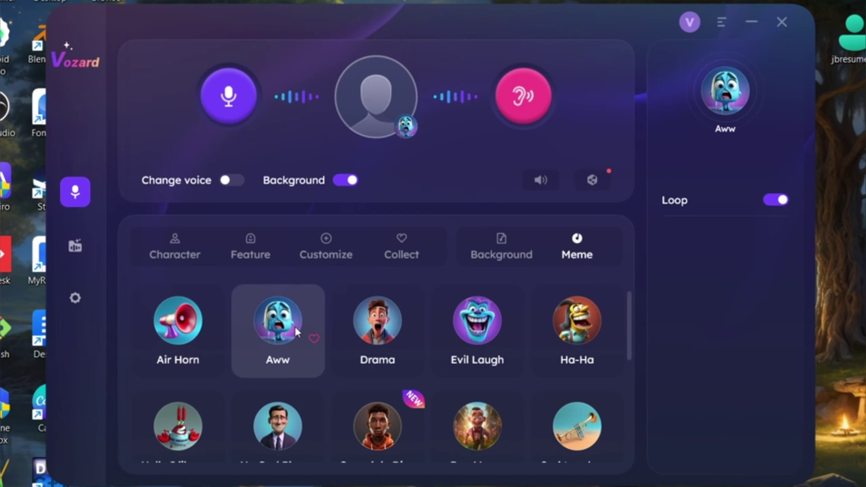
click(363, 328)
click(566, 330)
Try the crab, No God Please No!, Quandale Dingle and Run Meme sounds, and toggle looping for Run Meme
scroll(566, 329, down, 3)
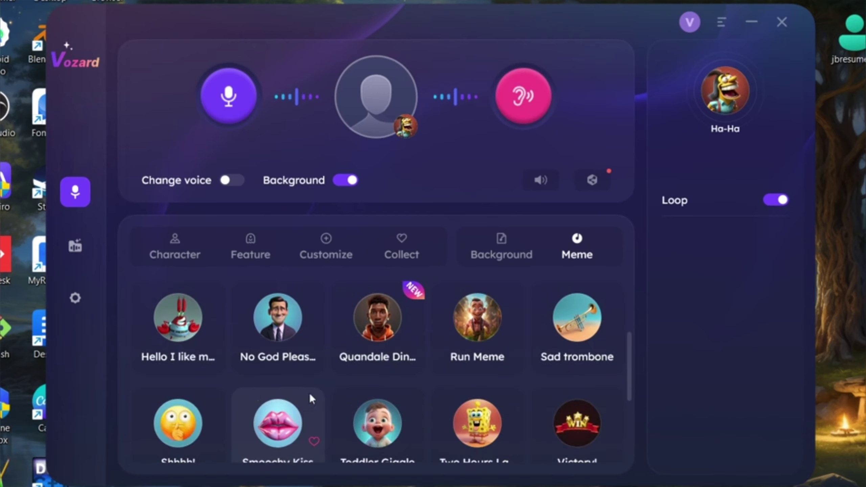
click(178, 324)
click(271, 329)
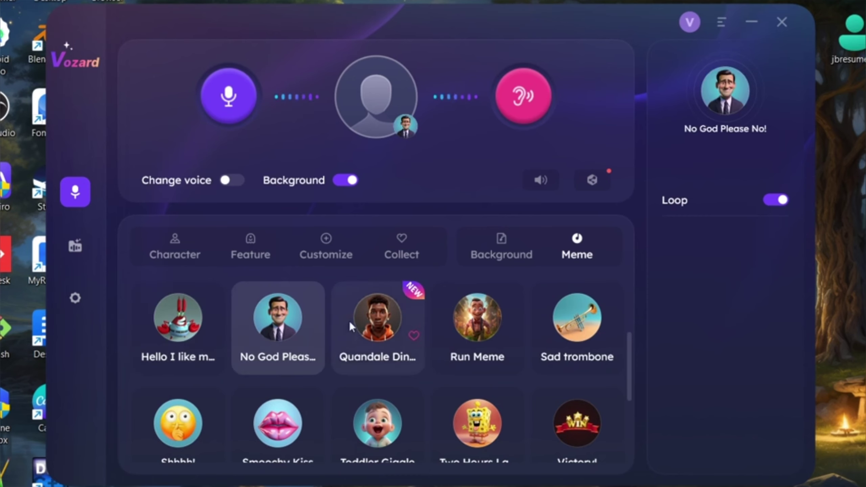
click(382, 320)
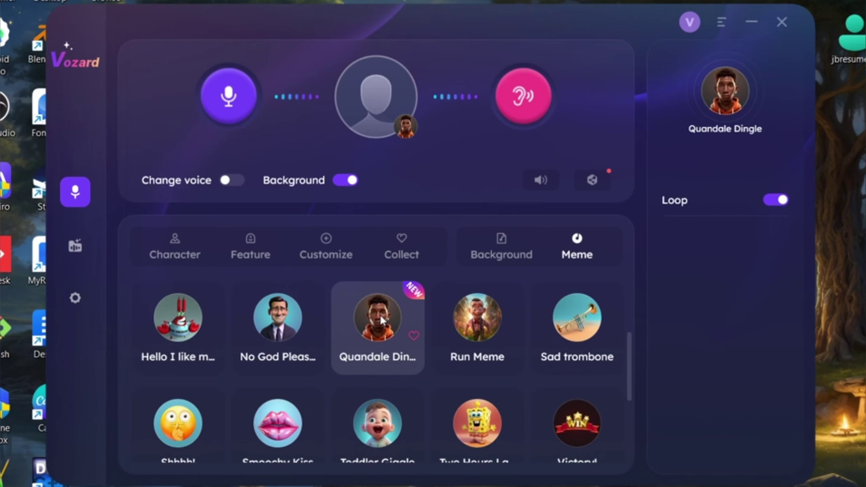
click(473, 311)
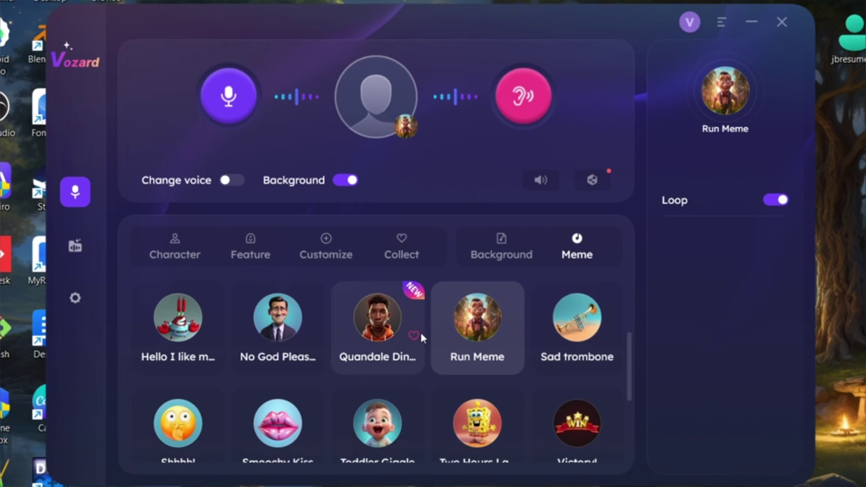
click(779, 201)
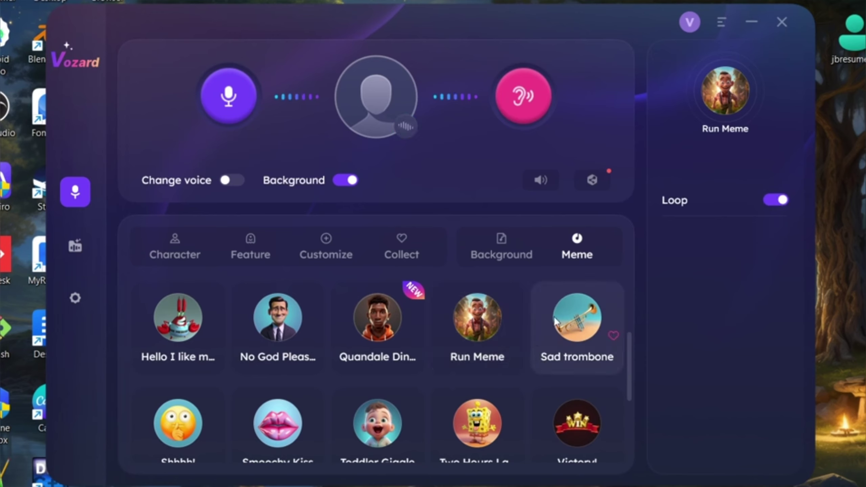
Try the Sad trombone, Shhhh!, Victory! and What are you doing! meme sounds
click(575, 342)
scroll(214, 425, down, 2)
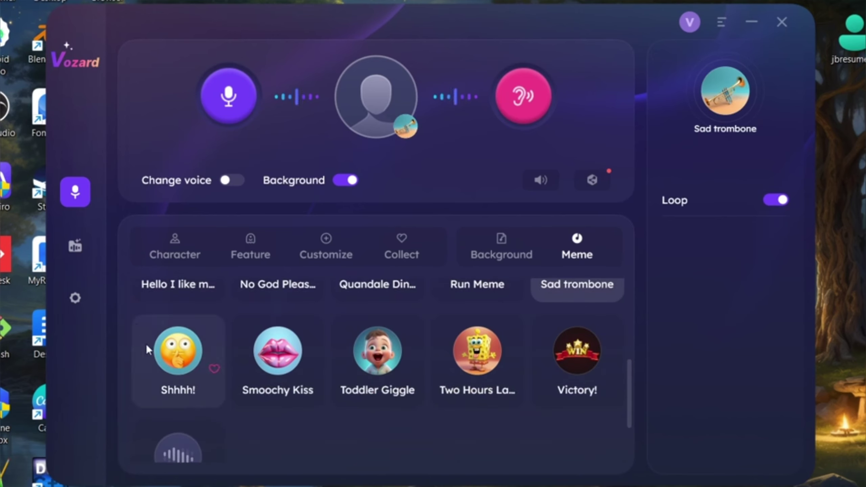
click(176, 355)
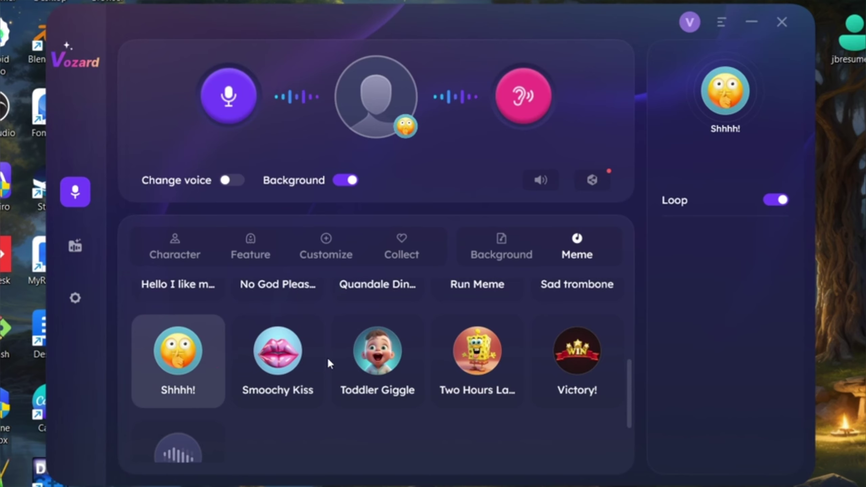
scroll(201, 389, down, 2)
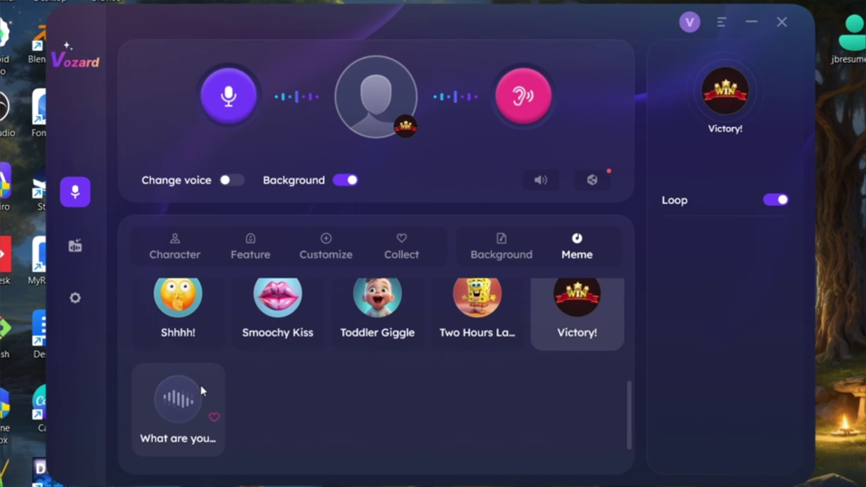
click(179, 404)
scroll(312, 392, up, 5)
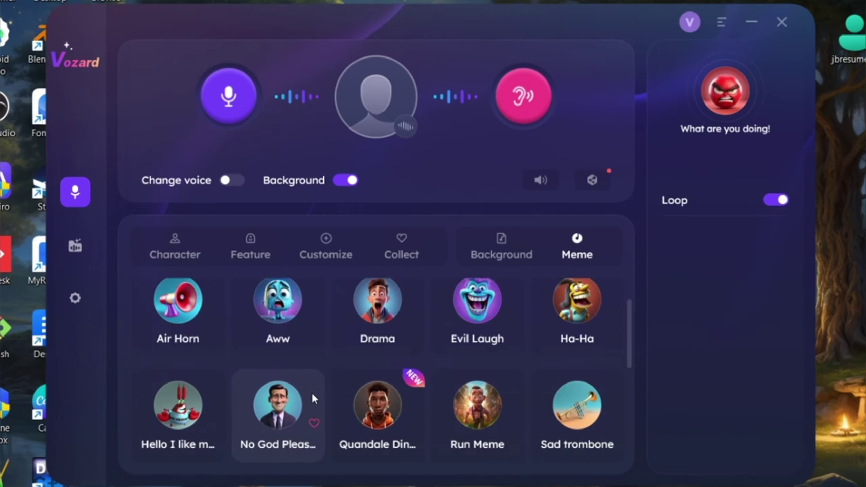
scroll(311, 393, up, 1)
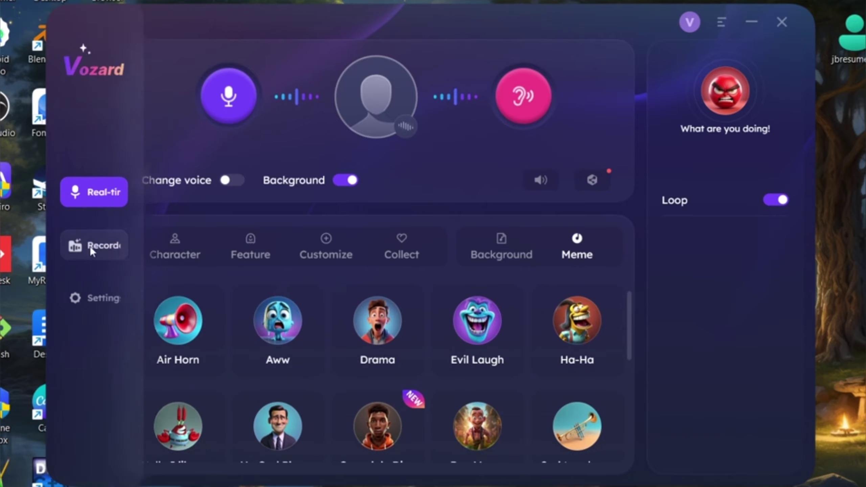
click(85, 245)
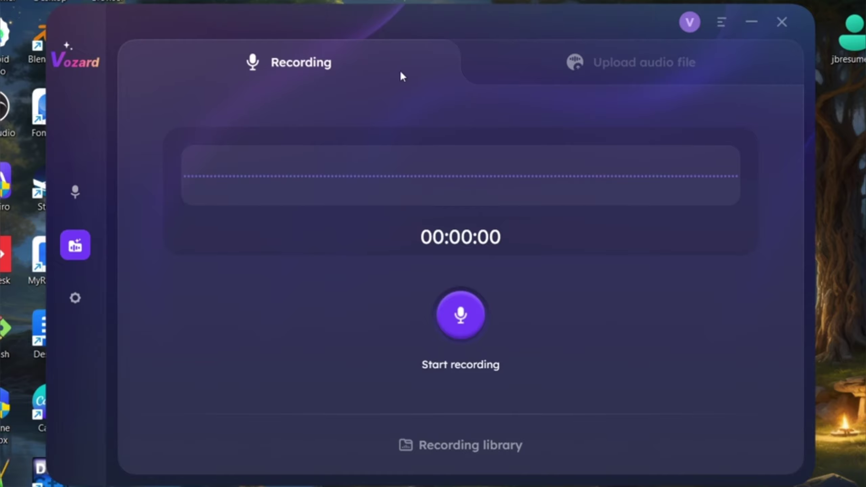
click(597, 63)
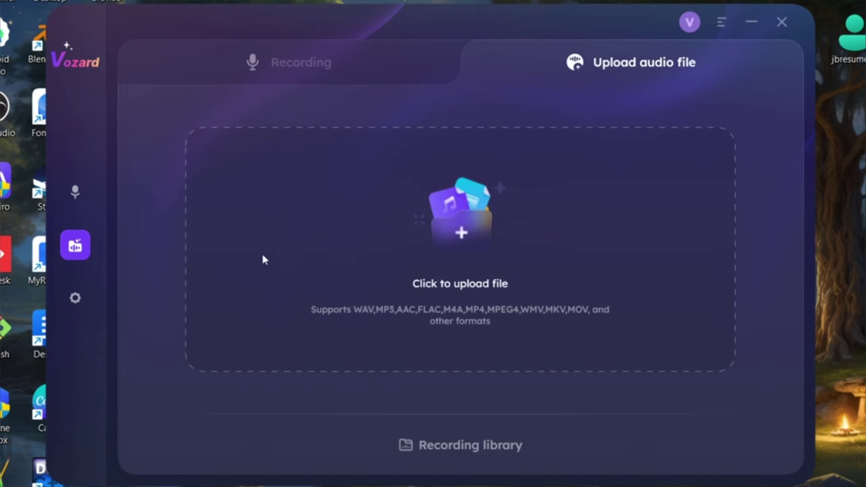
click(423, 260)
click(215, 150)
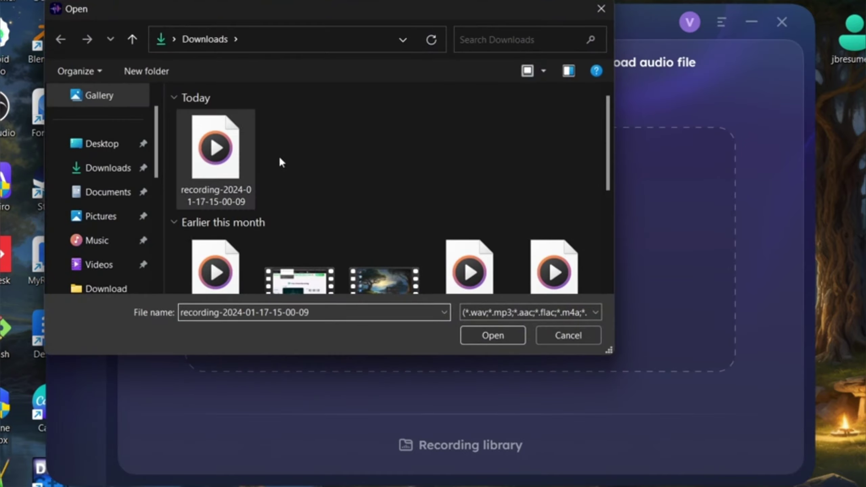
double_click(218, 153)
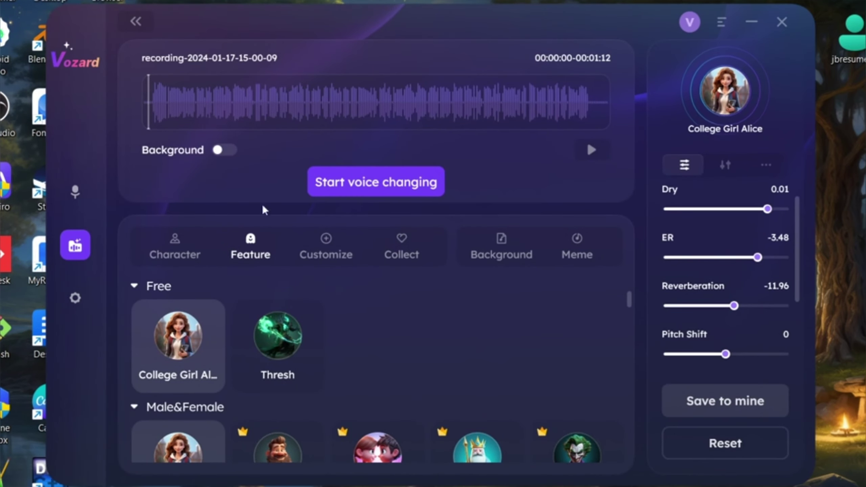
Select the Kid voice from the Kids&Old group and review its pitch, equalizer and additional settings
scroll(315, 334, down, 1)
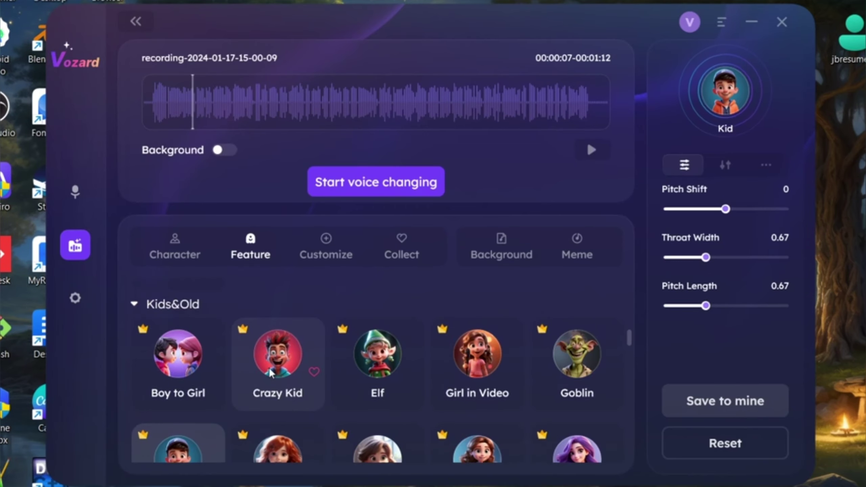
scroll(297, 348, down, 3)
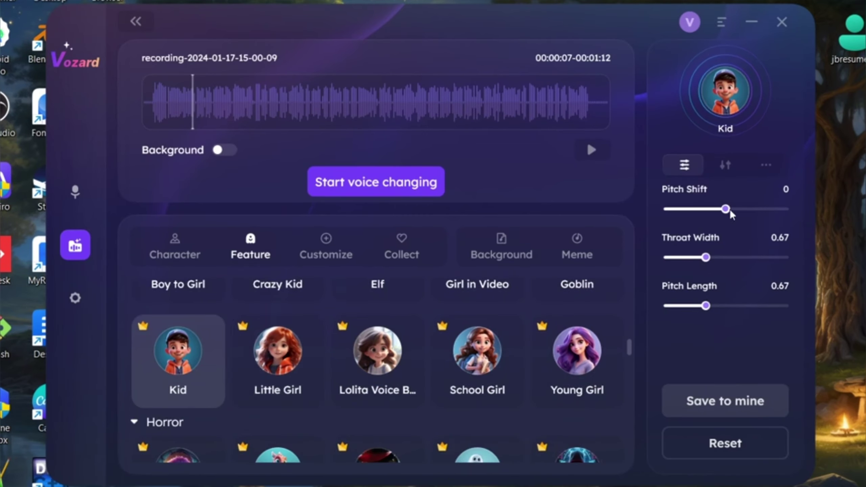
mouse_move(728, 209)
mouse_down()
mouse_move(774, 199)
mouse_move(728, 207)
mouse_up()
click(726, 165)
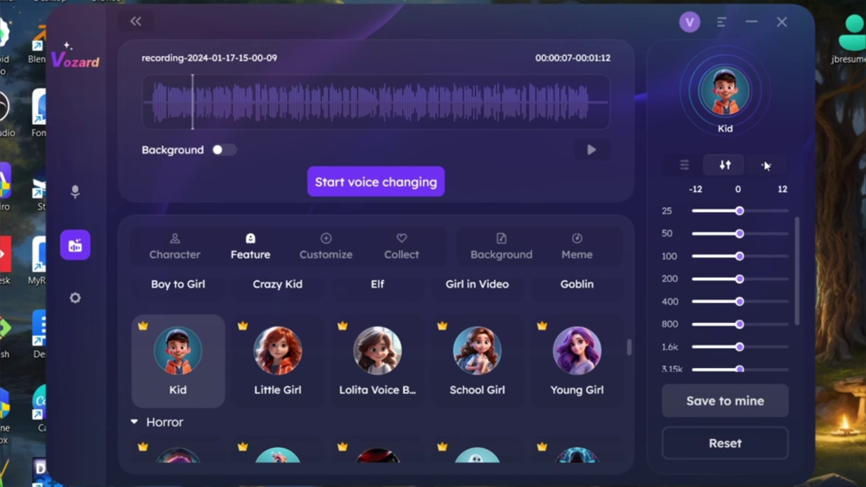
click(765, 164)
click(685, 165)
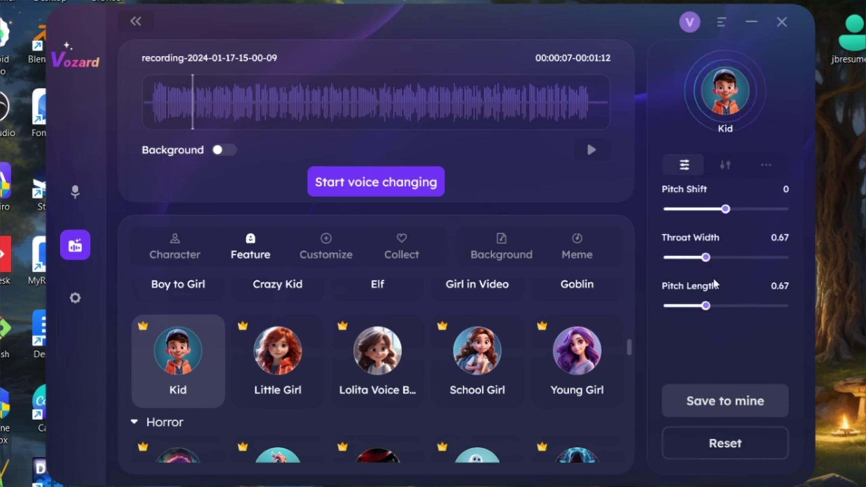
Save the voice to the personal collection under the name Kid and start voice changing on the recording
click(733, 403)
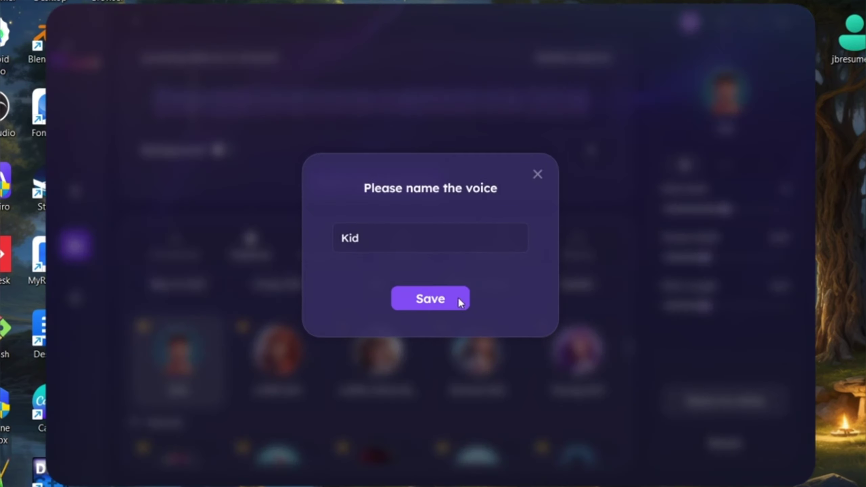
click(445, 302)
click(396, 182)
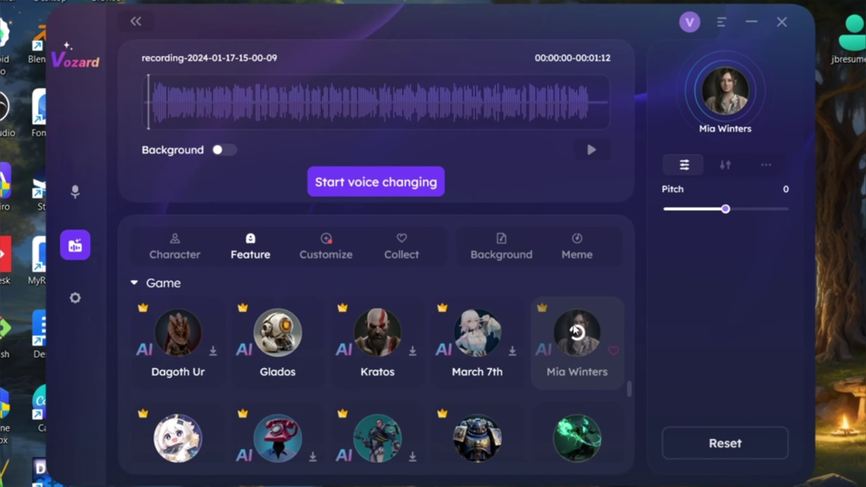
Convert the uploaded recording with the Thresh voice from the Game group and play the converted audio
scroll(575, 331, down, 3)
click(577, 329)
click(377, 182)
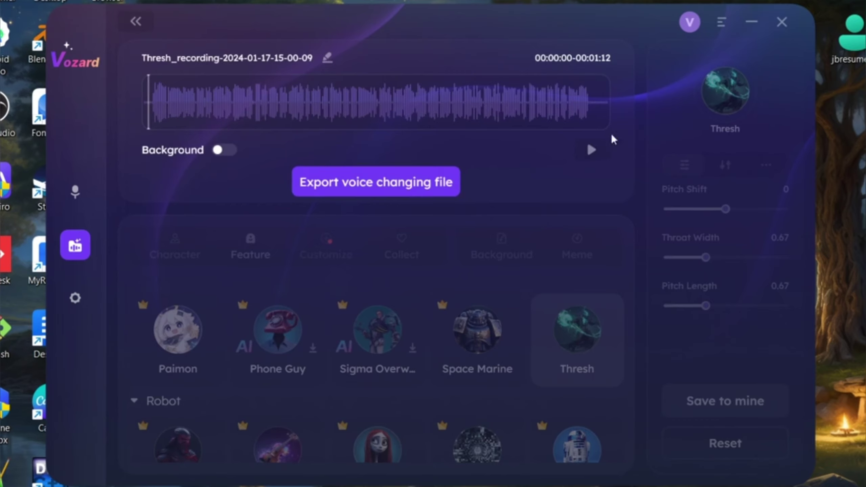
click(591, 150)
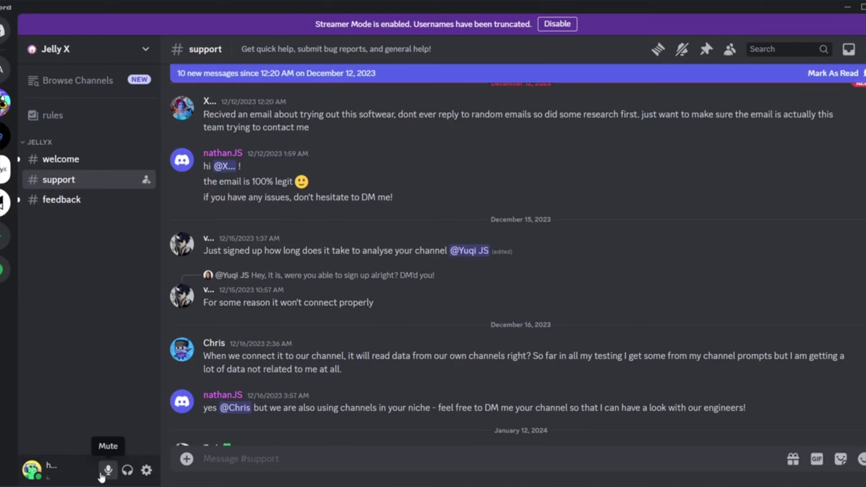
In Discord, open the Voice & Video section of the user settings
click(147, 470)
scroll(206, 277, down, 3)
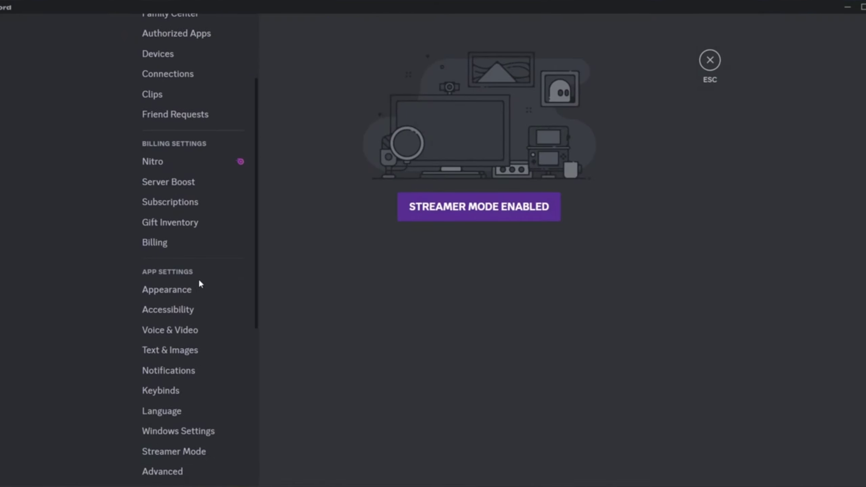
scroll(200, 284, down, 3)
click(206, 218)
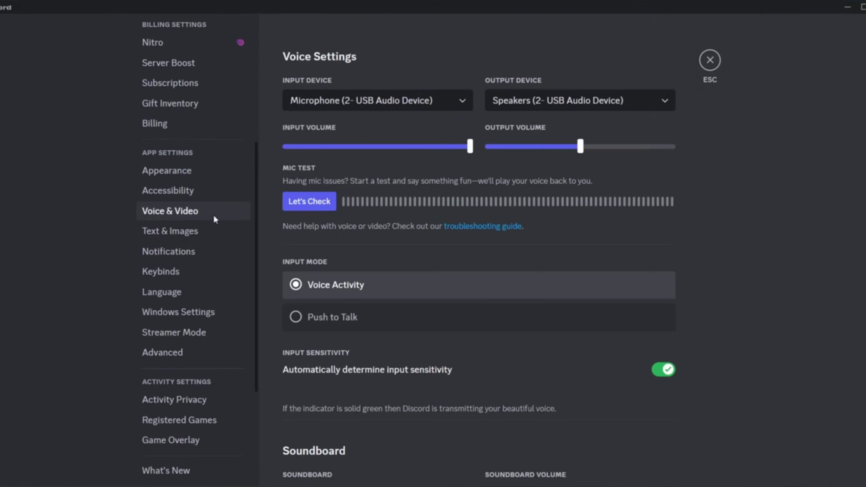
Choose Microphone (2- USB Audio Device) as the input device and Speakers (2- USB Audio Device) as the output device
click(449, 102)
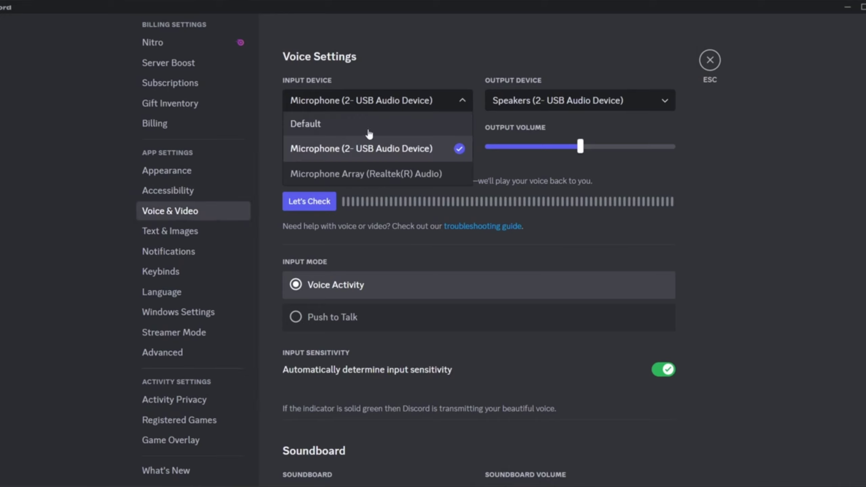
click(392, 153)
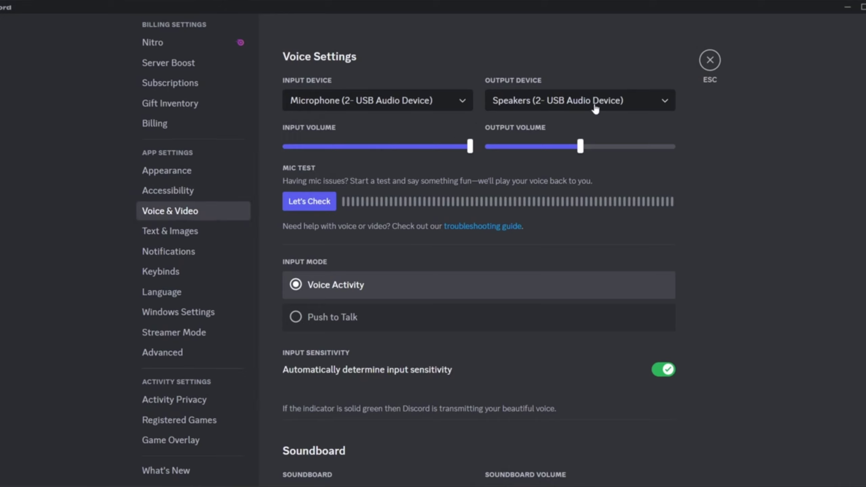
click(595, 108)
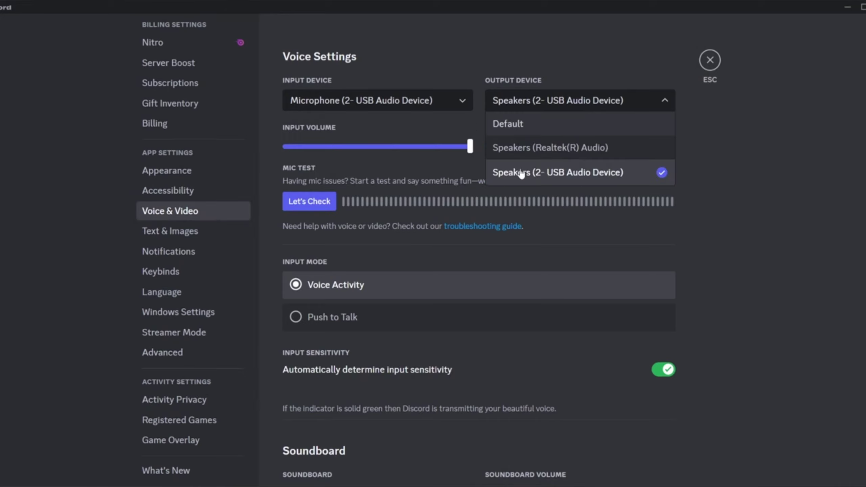
click(561, 173)
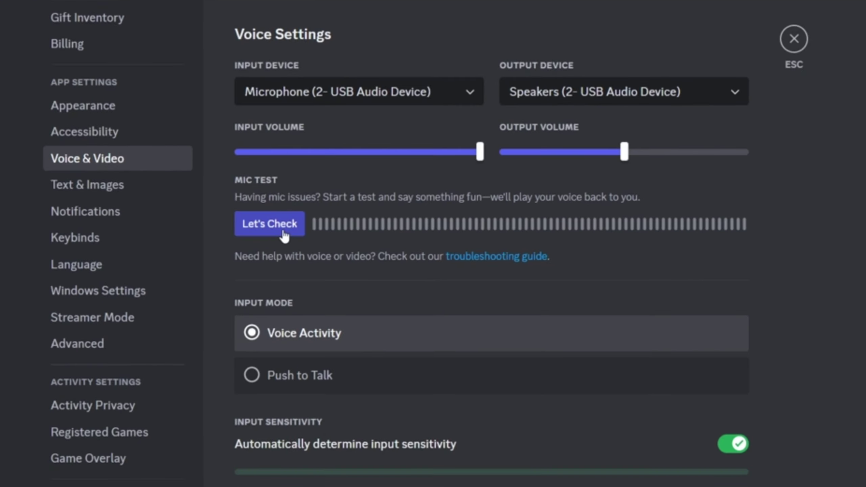
mouse_move(550, 486)
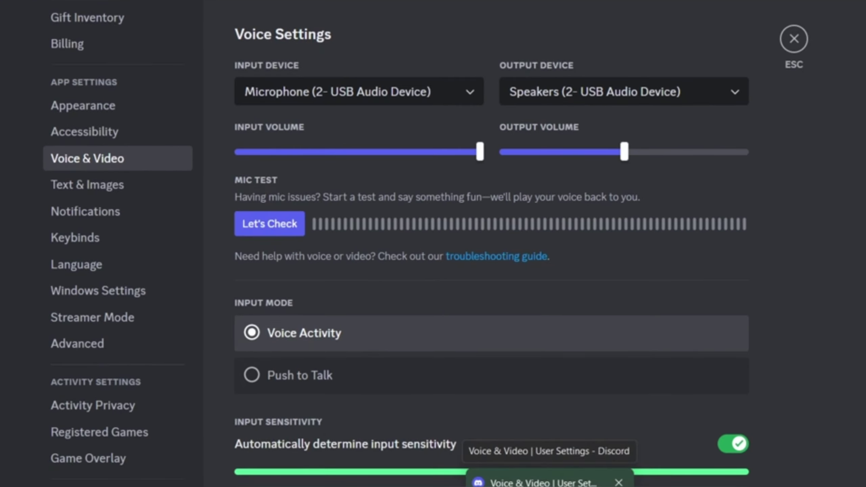